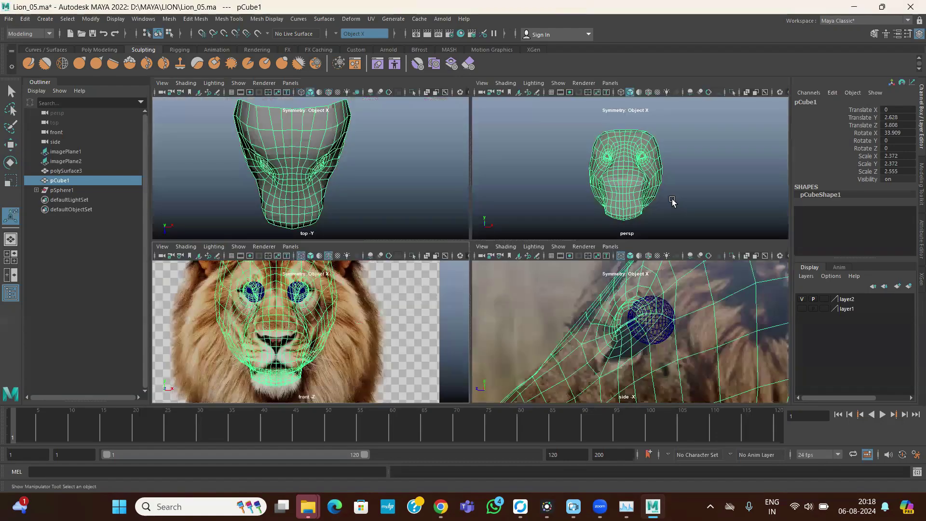
Step: Examine the lion head mesh in the perspective, side and front views against the reference images
key("space")
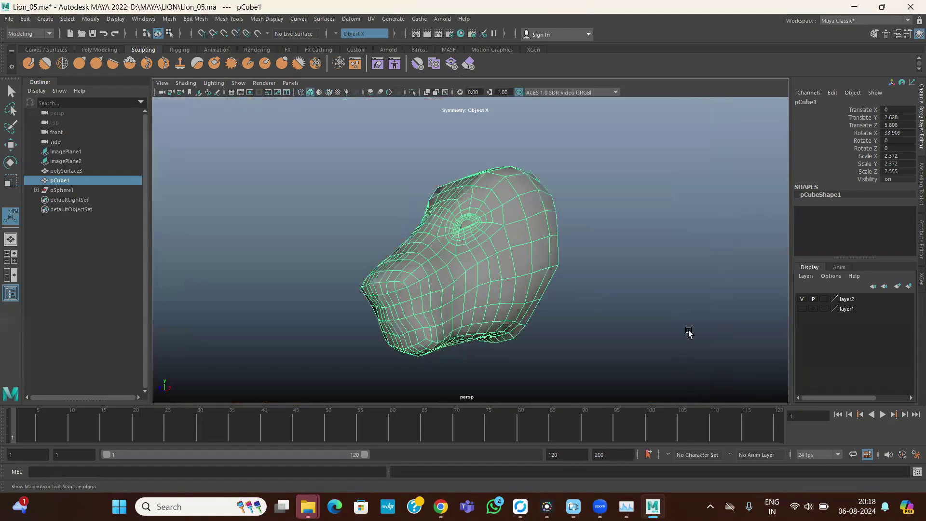
key("space")
key("space")
scroll(485, 293, "down", 2)
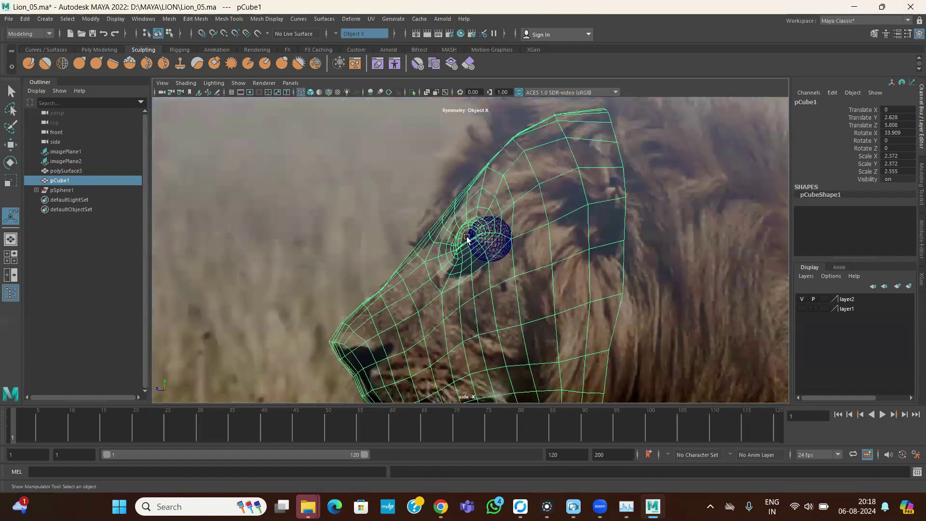
key("space")
key("space")
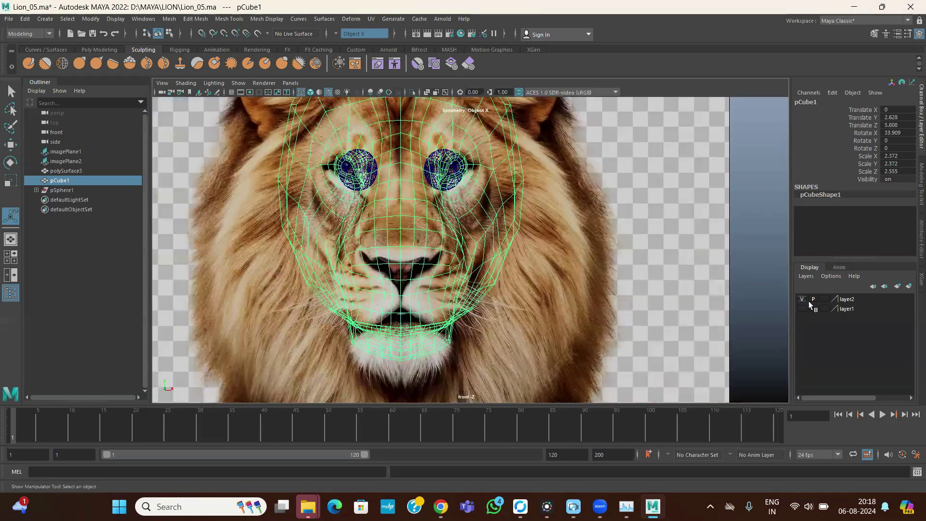
Step: Show layer1 to inspect the head together with the lion's body in perspective, hide the layer again and return to the front view
left_click(801, 309)
key("space")
key("space")
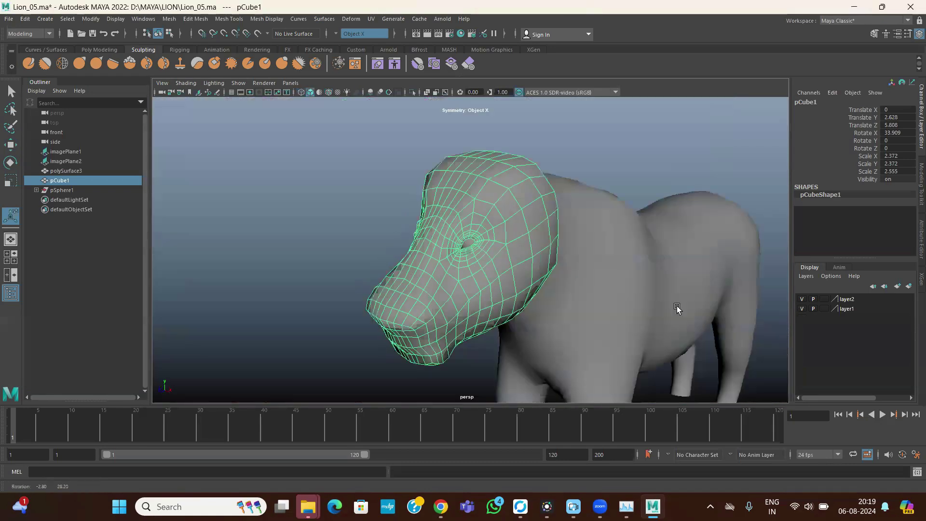
left_click_drag(545, 232, 569, 235, "alt")
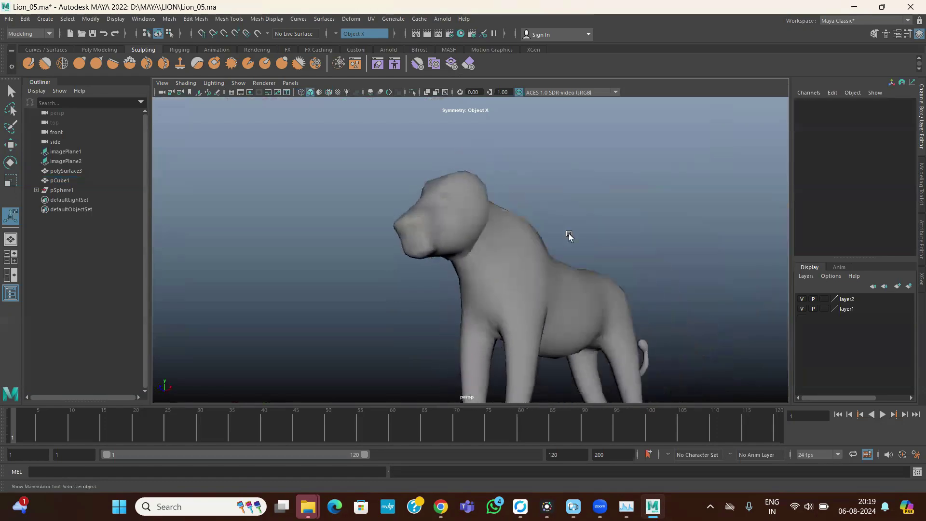
left_click(803, 308)
key("space")
key("space")
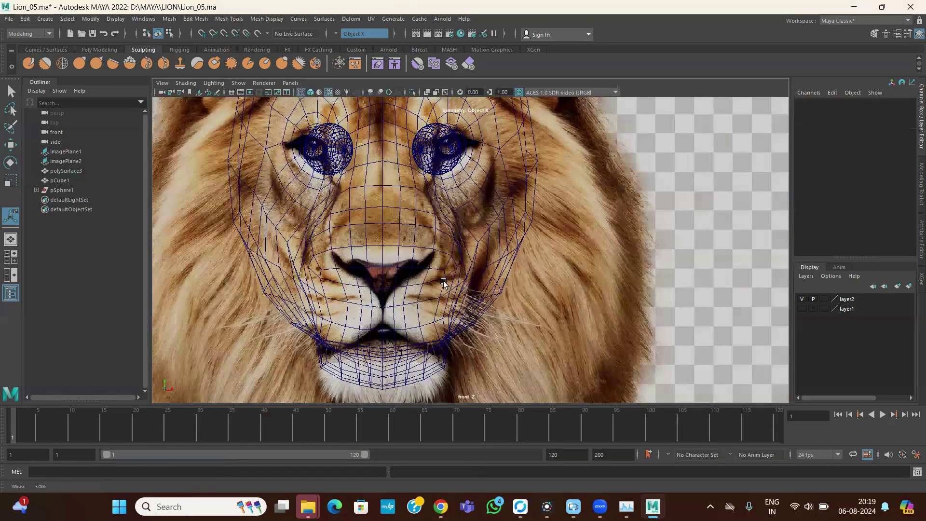
Step: Switch to Chrome and examine the lion nose image search results as reference for the nose shape
scroll(435, 337, "up", 1)
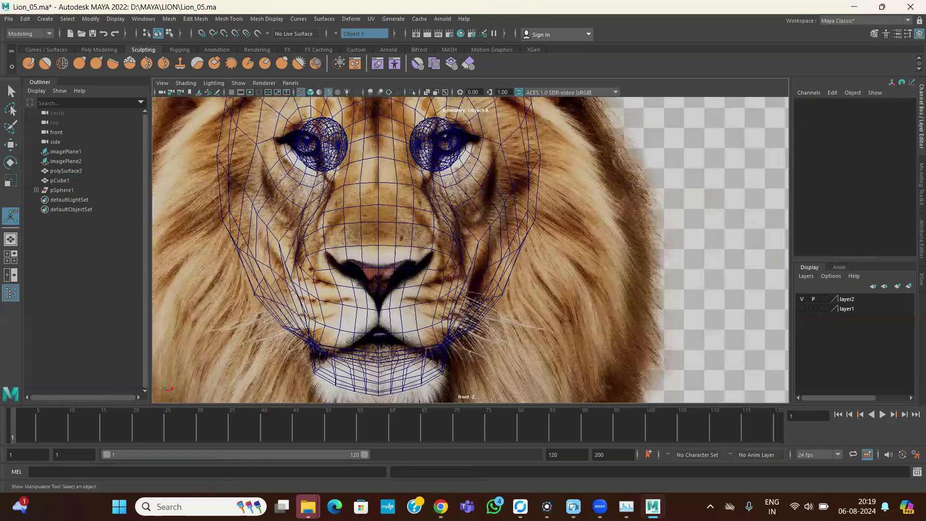
mouse_move(440, 507)
left_click(440, 447)
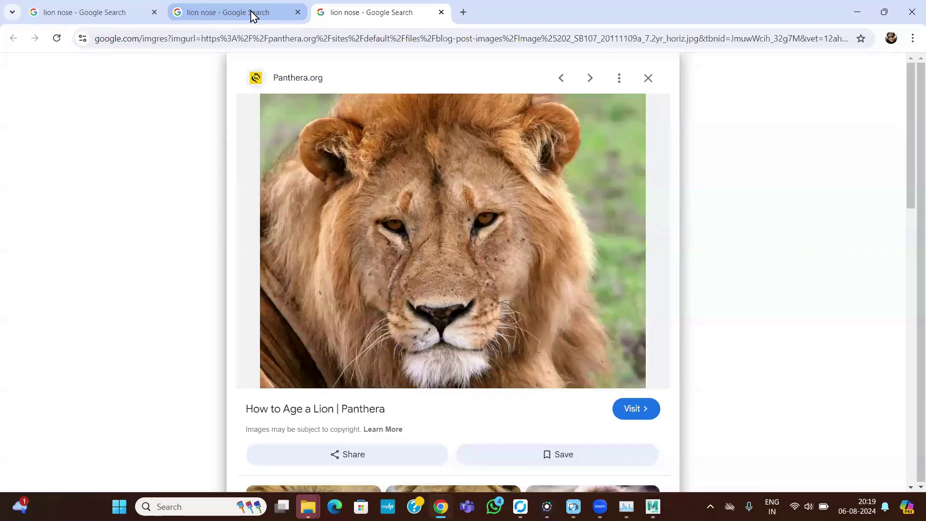
left_click(116, 14)
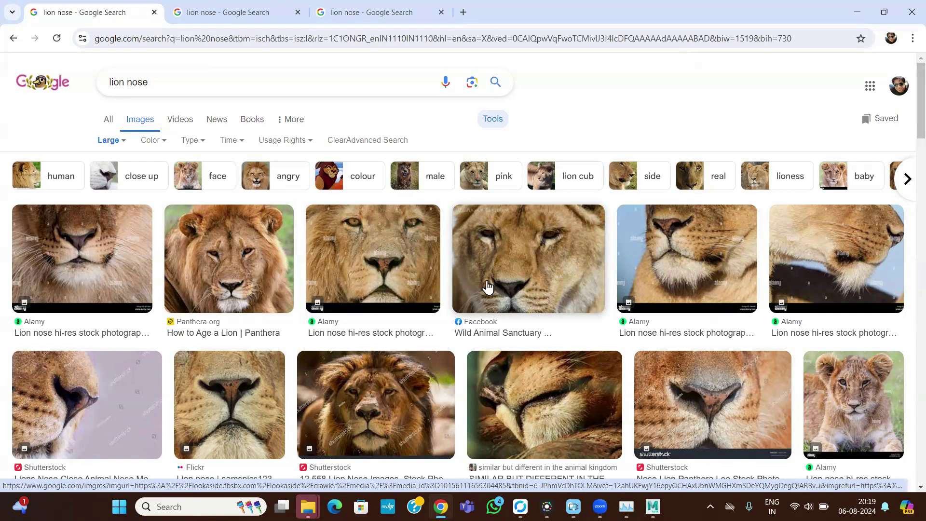
mouse_move(653, 506)
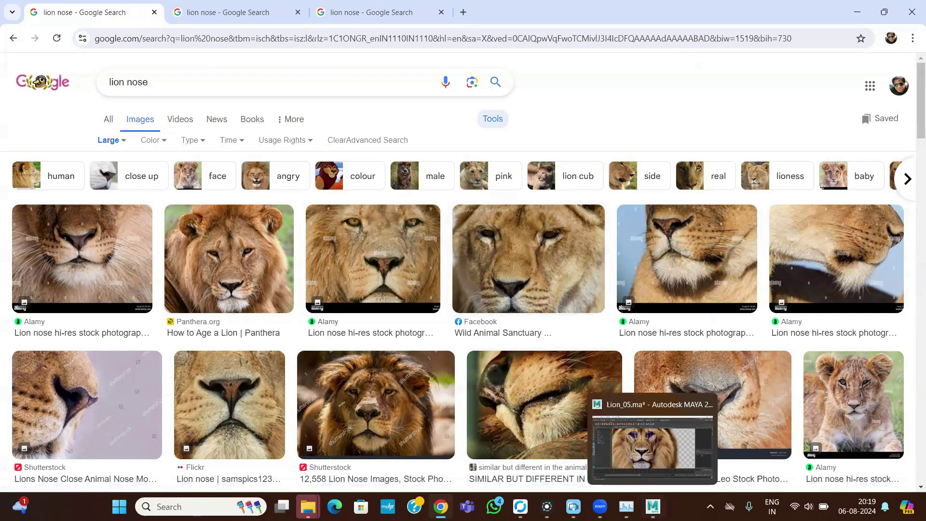
Step: Switch back to Maya and select the row of vertices across the tip of the nose on the pCube1 head mesh
left_click(601, 388)
scroll(392, 246, "up", 2)
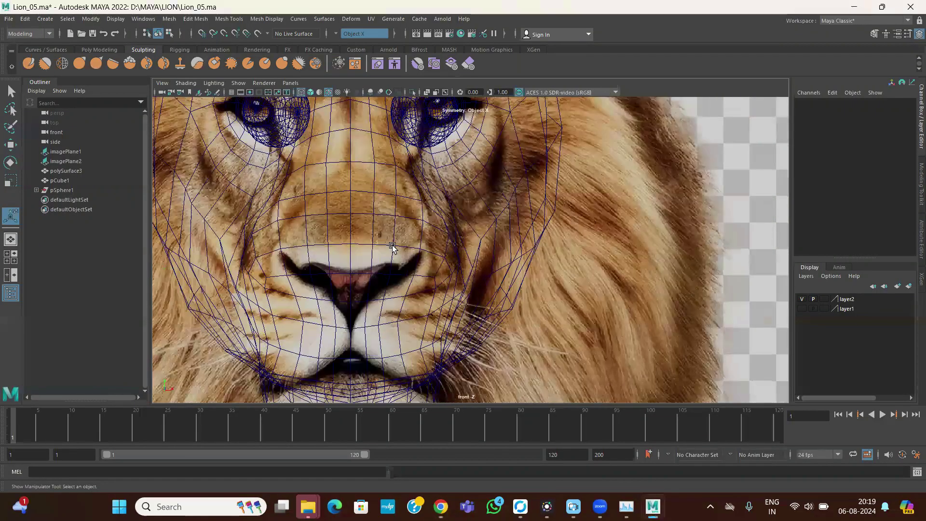
left_click(390, 277)
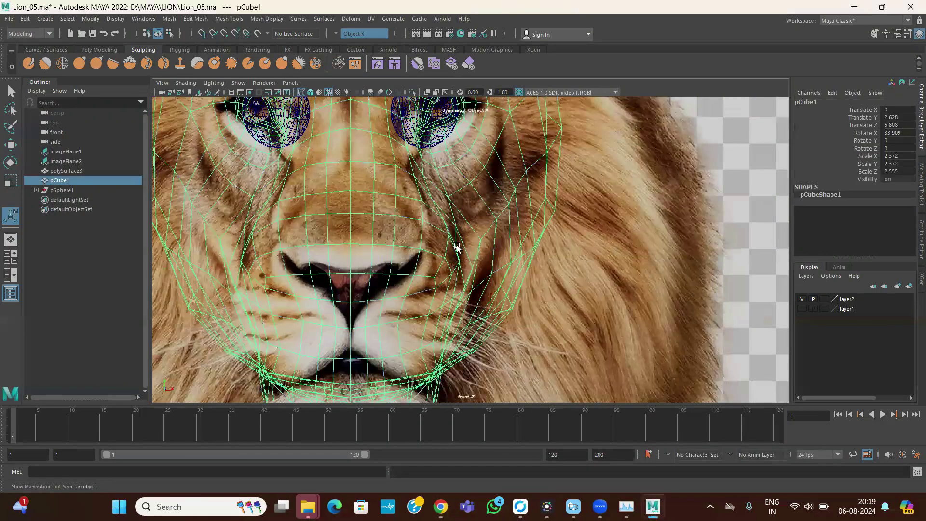
scroll(456, 247, "up", 2)
scroll(489, 302, "up", 1)
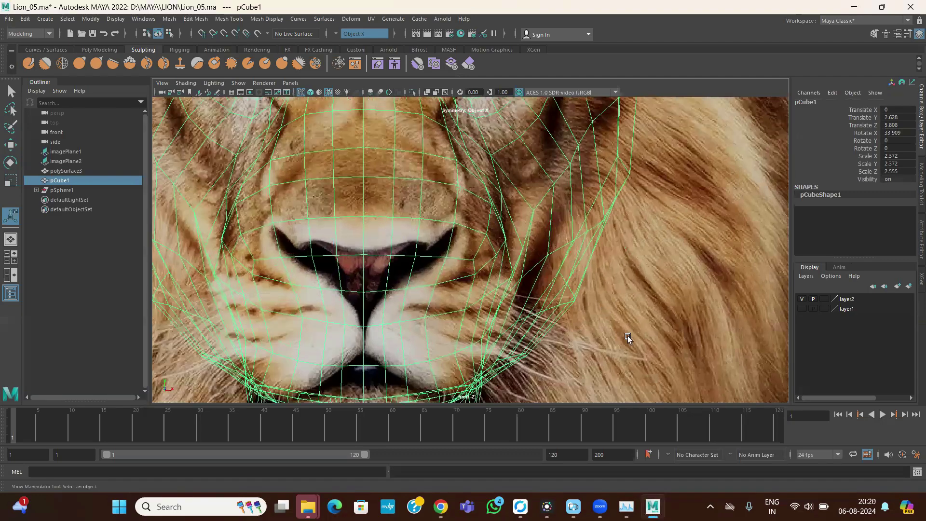
key("space")
key("space")
middle_click_drag(410, 240, 497, 240, "alt")
right_click_drag(417, 243, 376, 240)
left_click_drag(372, 224, 410, 244)
key("space")
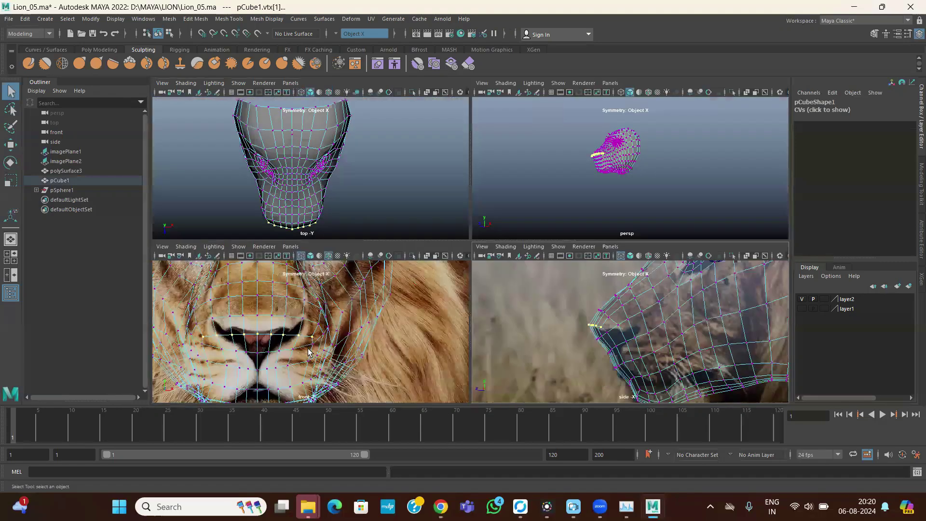
key("space")
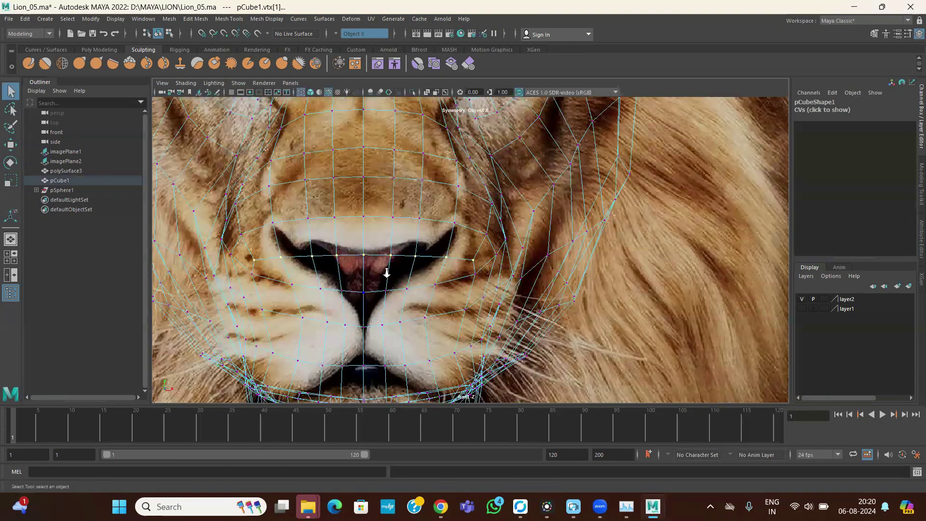
scroll(401, 275, "down", 1)
scroll(391, 277, "down", 1)
scroll(395, 274, "up", 1)
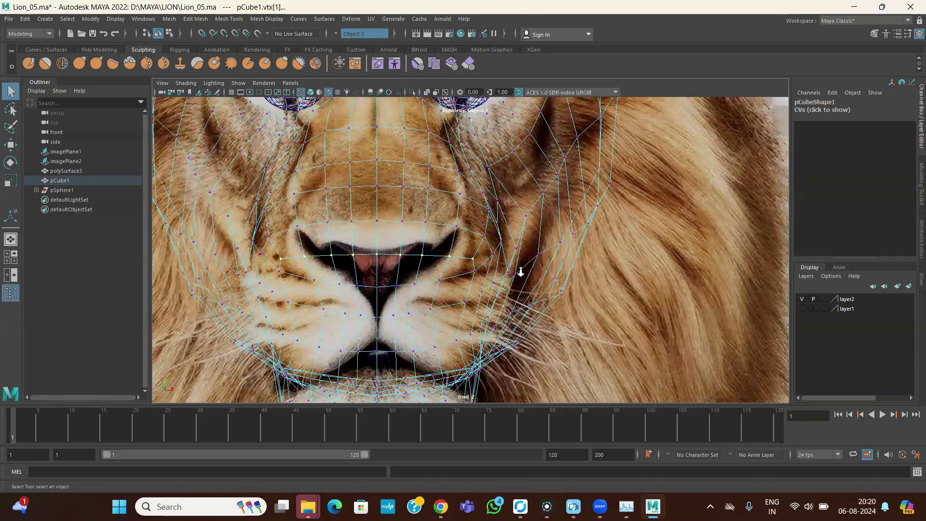
Step: Move the front reference imagePlane2 slightly down to a Translate Y of 0.84 to align it with the head mesh
right_click_drag(521, 273, 333, 233, "alt")
scroll(473, 176, "down", 3)
right_click_drag(473, 174, 512, 158)
left_click(592, 207)
key("f")
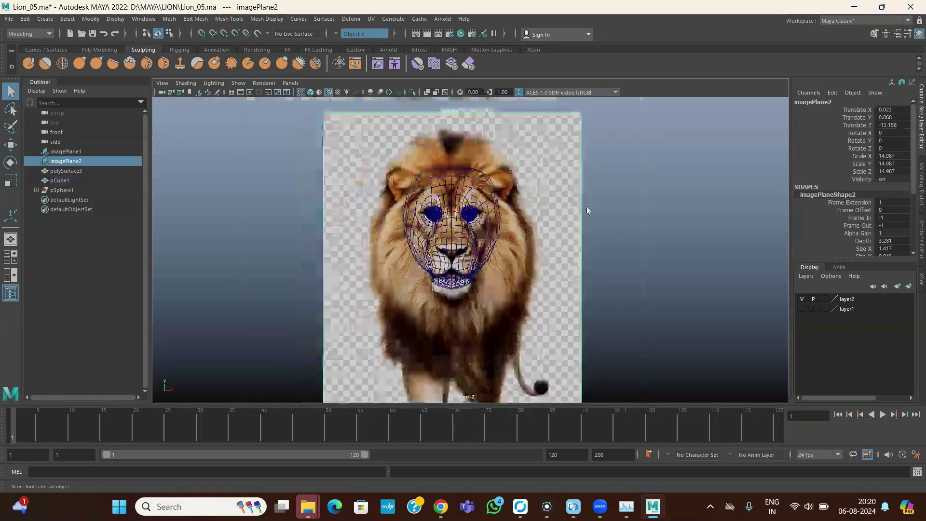
scroll(586, 206, "down", 3)
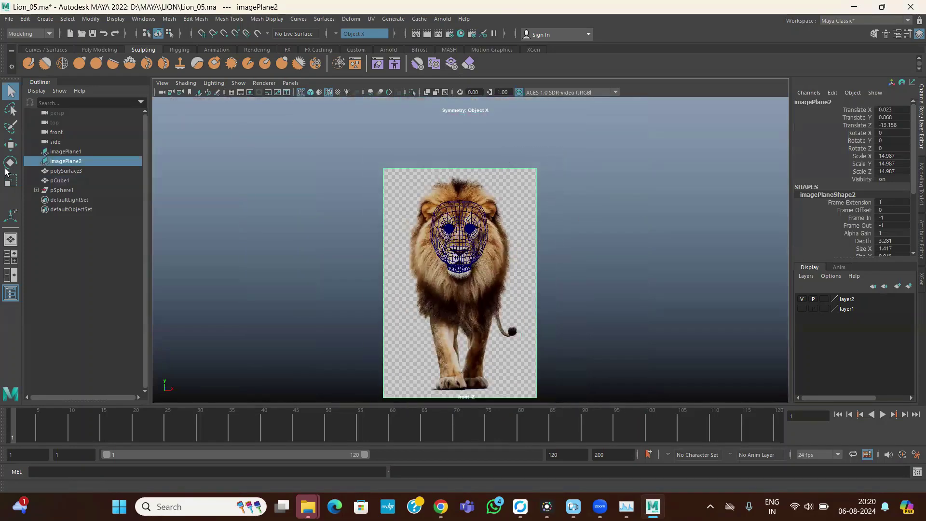
key("w")
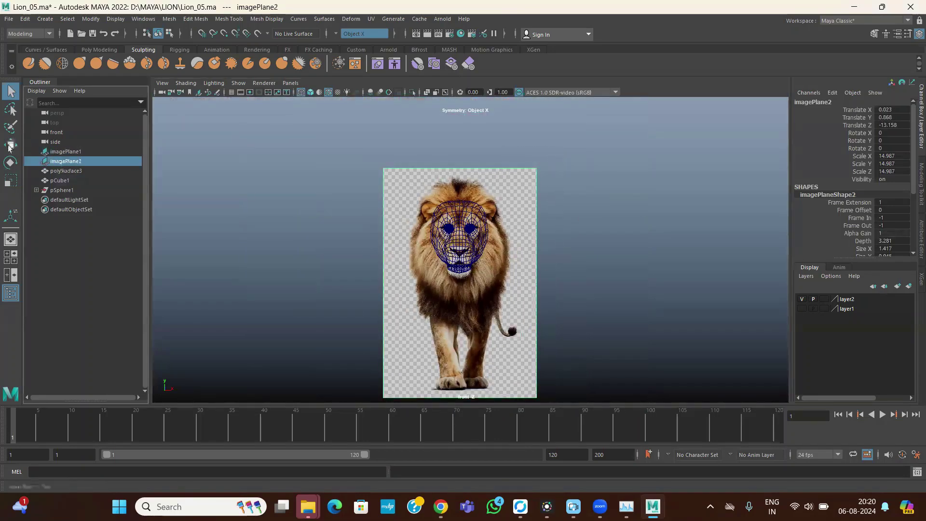
scroll(523, 260, "up", 4)
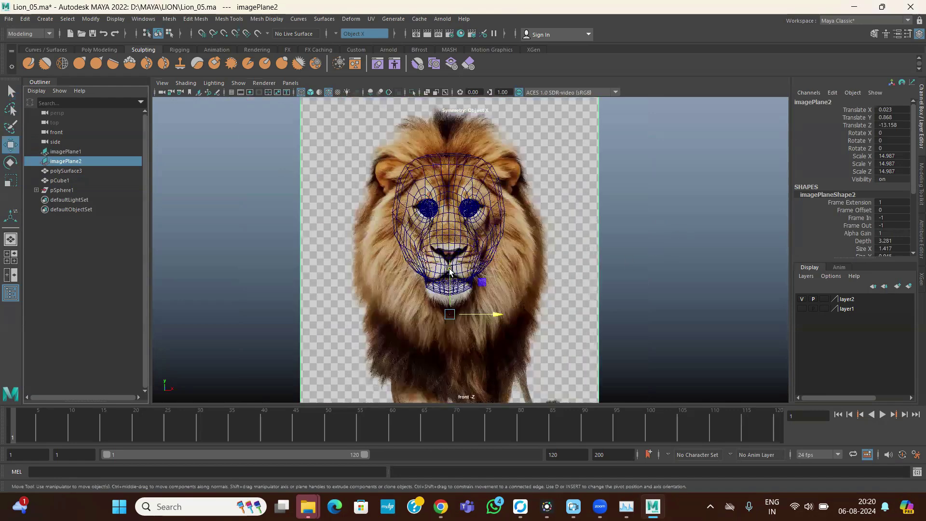
scroll(542, 263, "up", 5)
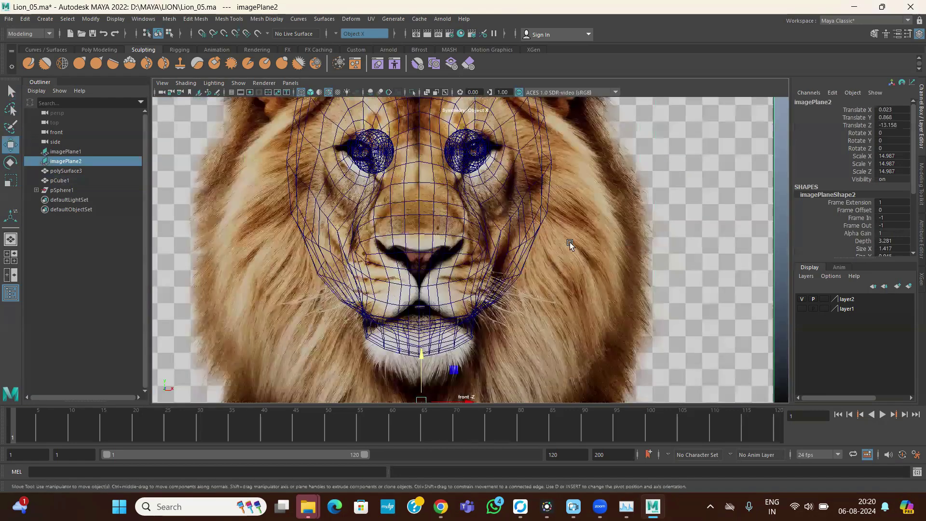
scroll(569, 242, "up", 3)
middle_click_drag(577, 251, 577, 255)
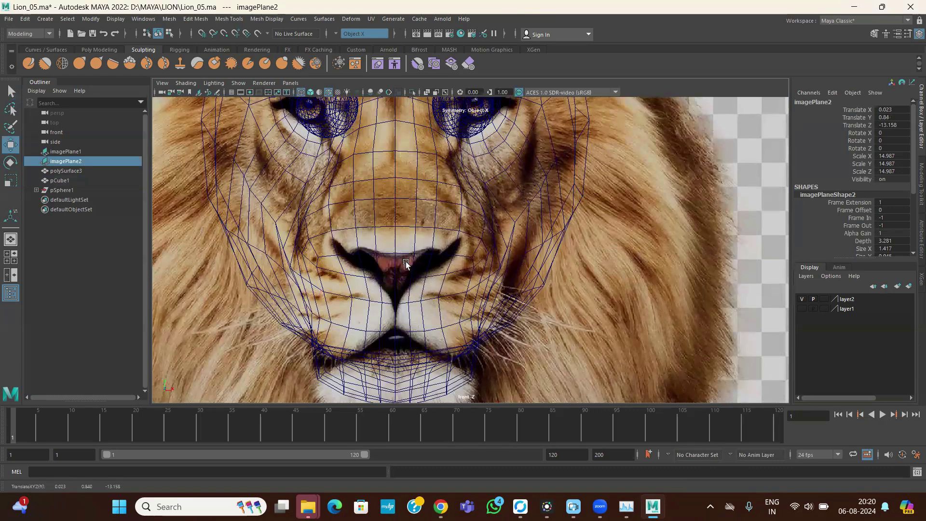
Step: Return to vertex editing on the head mesh and move the upper nose vertices onto the nostrils' top outline and outer corners
left_click(413, 245)
right_click_drag(414, 245, 369, 246)
key("space")
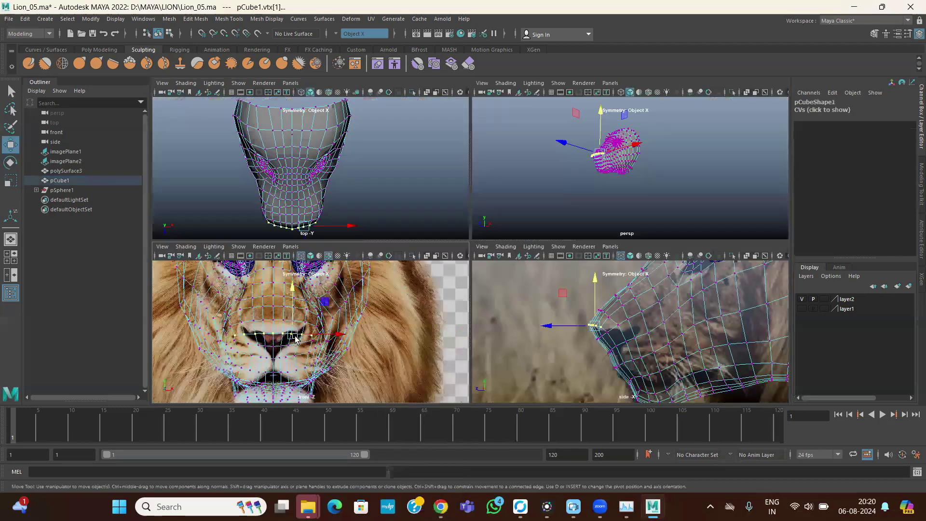
key("space")
scroll(414, 263, "up", 2)
left_click(386, 256)
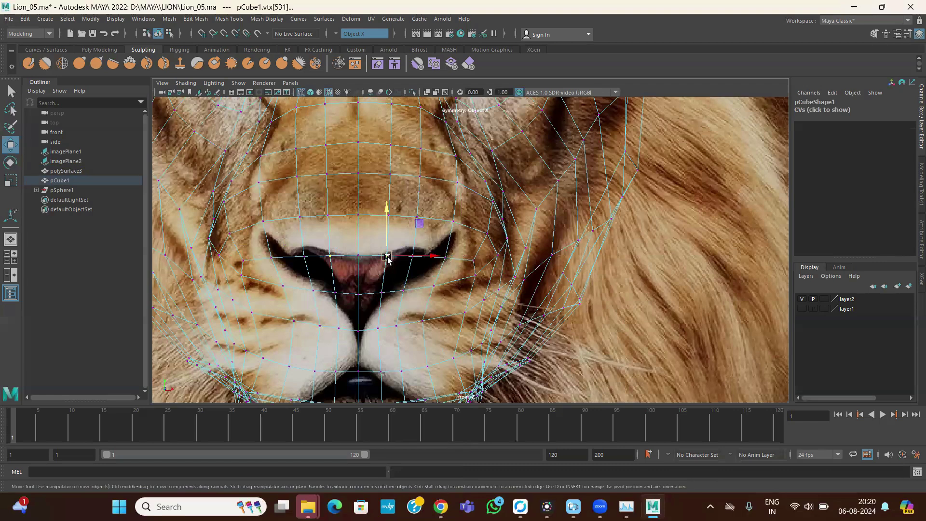
left_click(413, 261)
left_click_drag(413, 261, 453, 235)
left_click(444, 259)
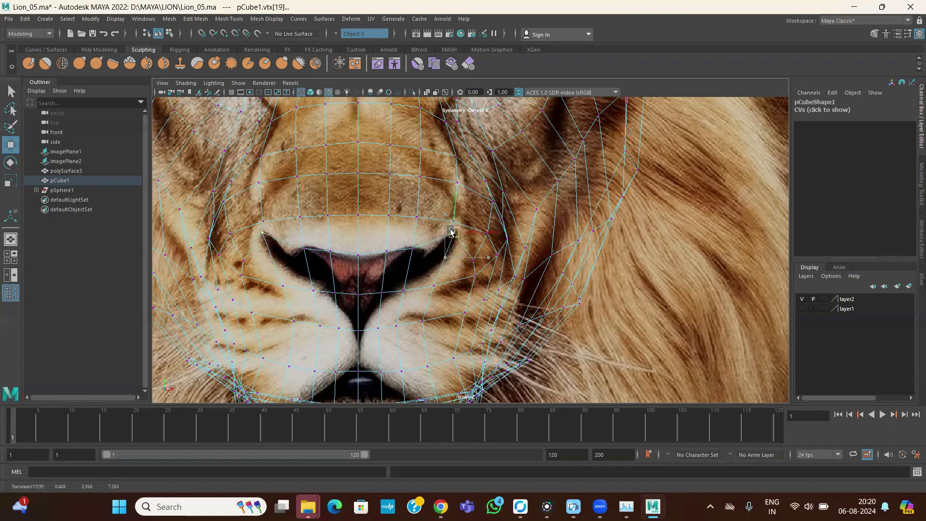
Step: Reposition the vertices beneath the nostrils to follow the lower outline of the nose in the front reference
left_click(433, 287)
left_click_drag(433, 287, 438, 272)
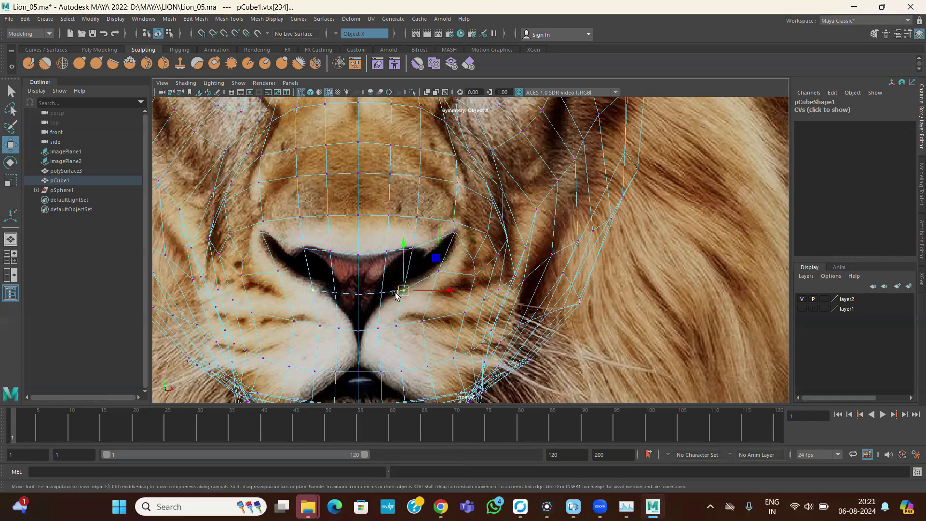
left_click(379, 293)
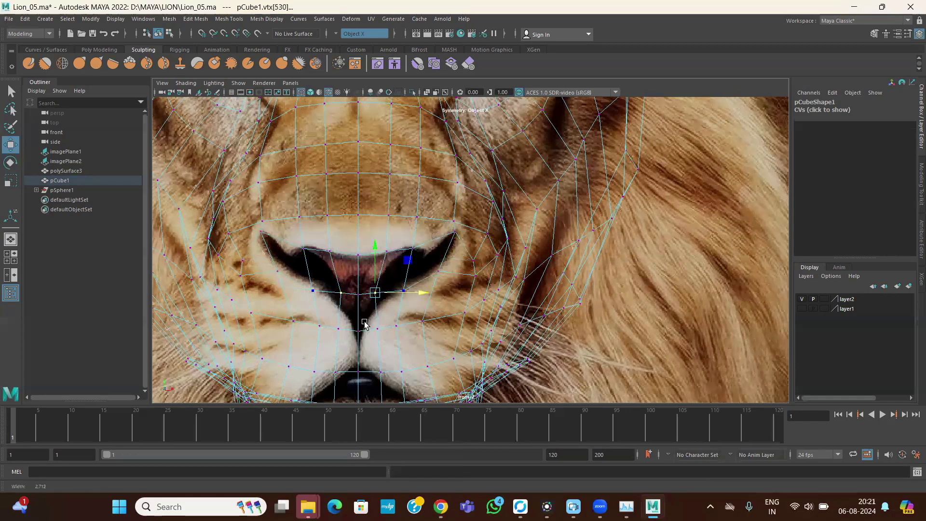
Step: Pull the vertices beside the lower nose inward to follow the nose narrowing towards the lip split
scroll(401, 144, "up", 2)
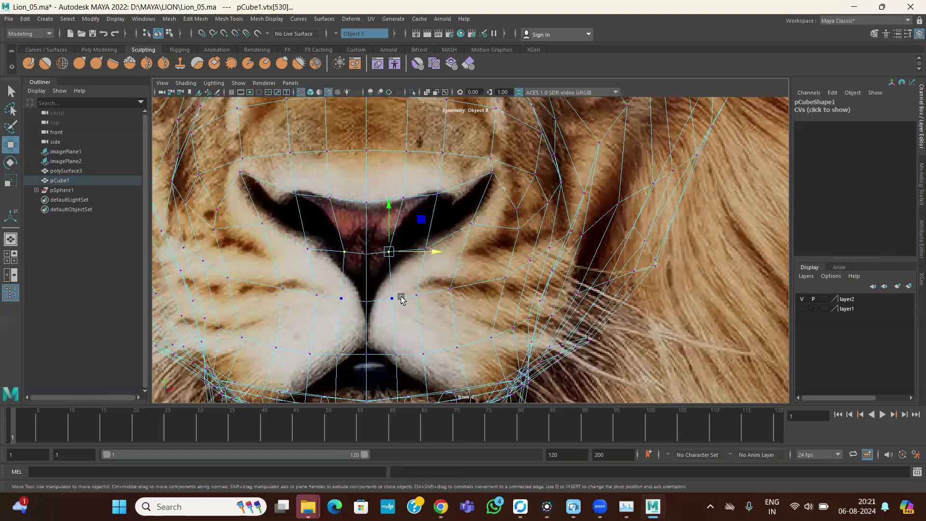
scroll(415, 294, "up", 2)
left_click_drag(416, 279, 403, 280)
left_click(439, 226)
left_click(430, 274)
left_click_drag(428, 275, 398, 273)
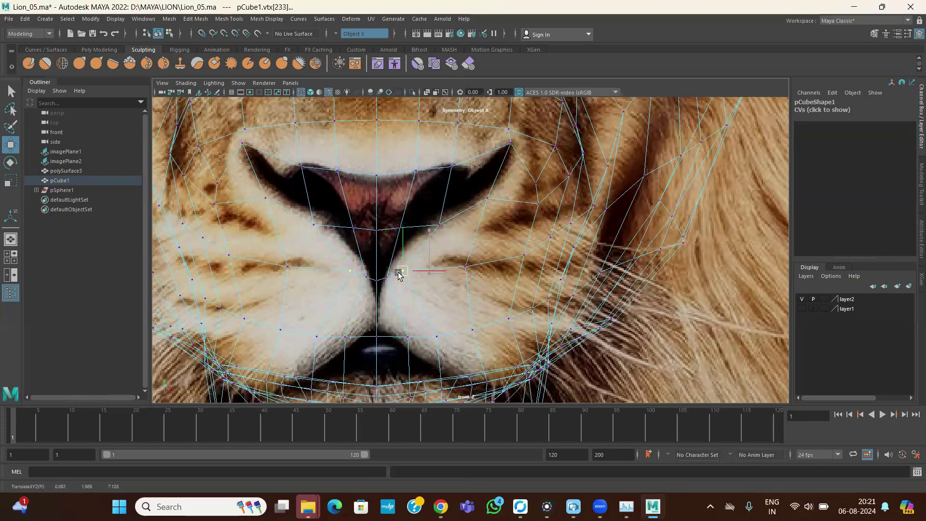
Step: Lower the centre vertex and its neighbours to the pointed base of the nose, where the lip split begins
scroll(437, 240, "down", 1)
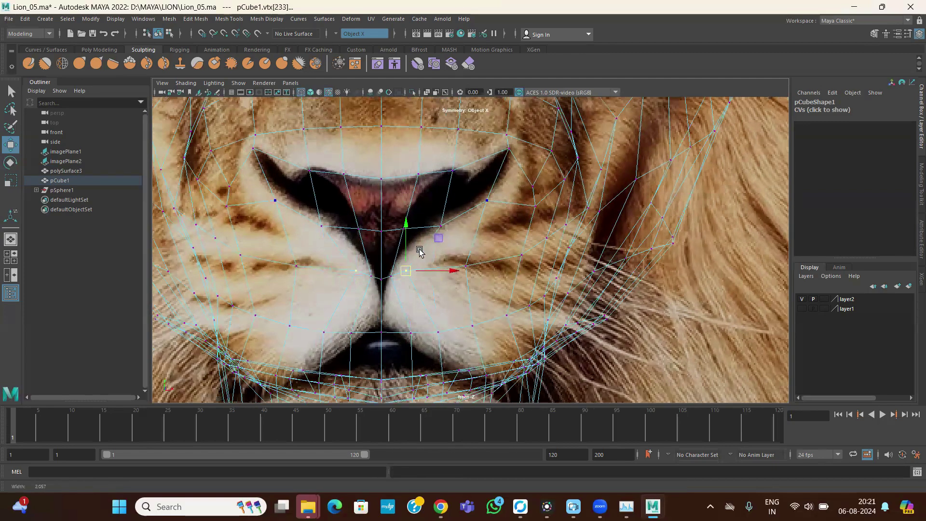
scroll(413, 250, "down", 1)
left_click(404, 246)
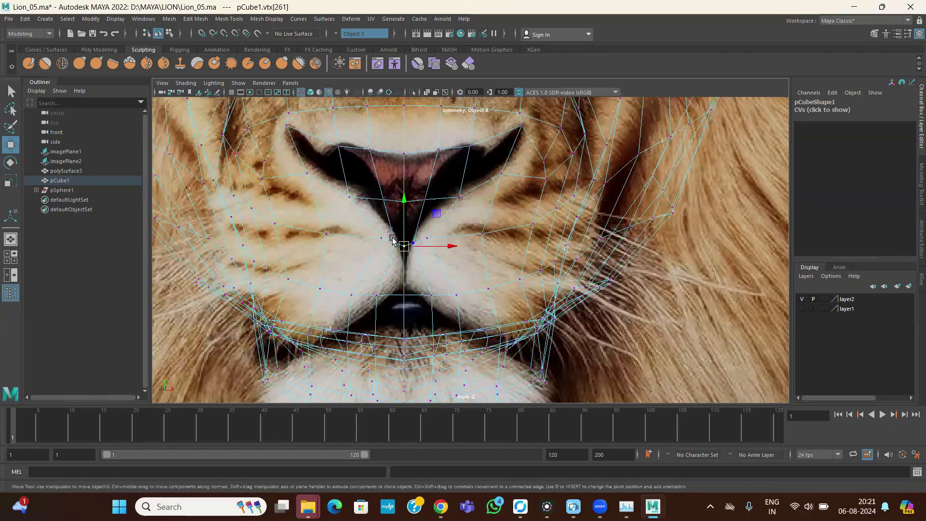
mouse_move(408, 244)
left_mouse_down()
mouse_move(410, 225)
mouse_move(408, 260)
left_mouse_up()
scroll(391, 297, "up", 2)
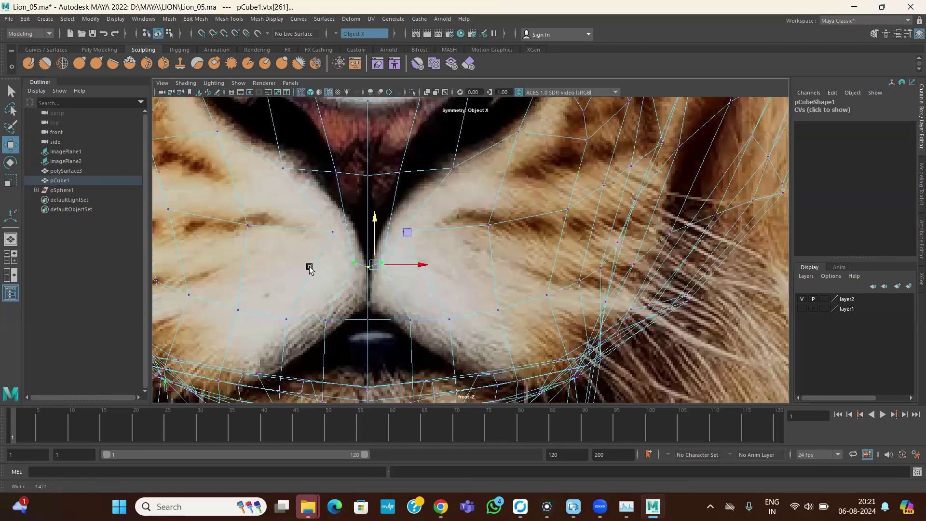
scroll(309, 269, "up", 1)
left_click(325, 270)
scroll(376, 279, "up", 1)
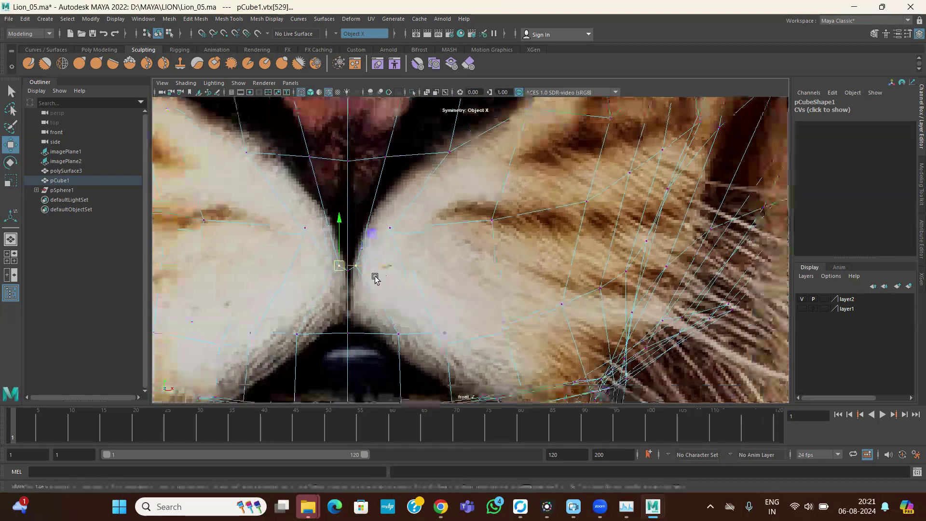
left_click(348, 270)
left_click_drag(348, 223, 348, 226)
scroll(415, 227, "down", 1)
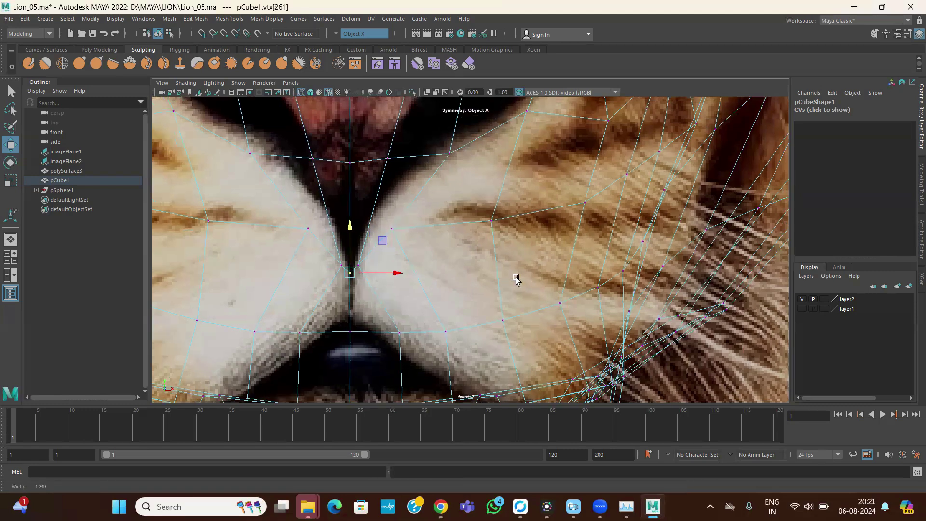
middle_click_drag(432, 196, 436, 247, "alt")
scroll(425, 180, "down", 1)
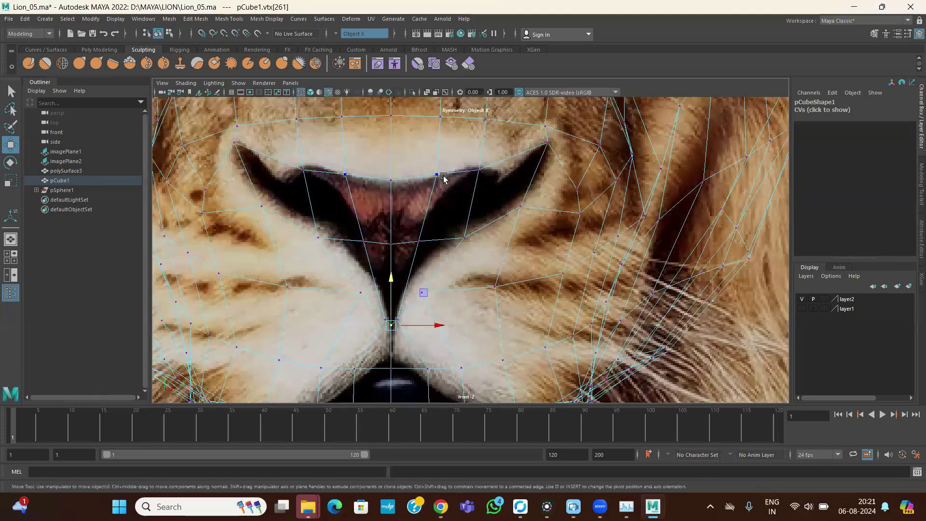
Step: Align the vertices along the top of both nostrils with the dark upper nose outline in the front reference
left_click(479, 169)
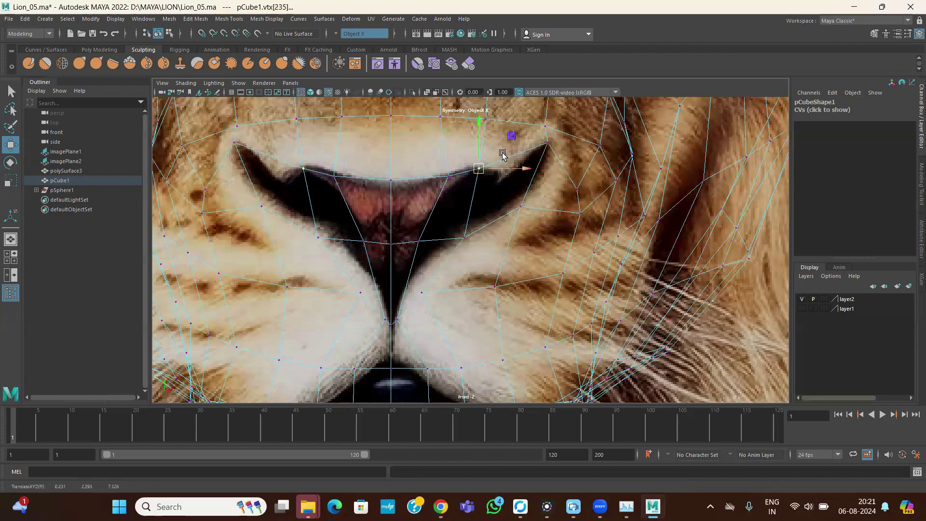
middle_click_drag(527, 172, 515, 197, "alt")
scroll(515, 197, "up", 1)
scroll(475, 235, "down", 1)
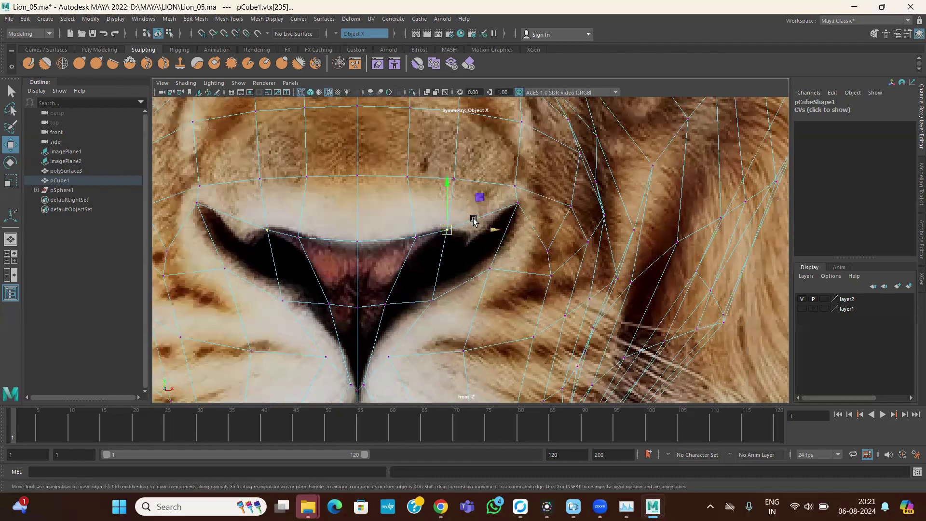
mouse_move(487, 209)
middle_mouse_down("alt")
mouse_move(486, 281)
mouse_move(501, 251)
mouse_move(492, 218)
middle_mouse_up("alt")
scroll(490, 220, "down", 1)
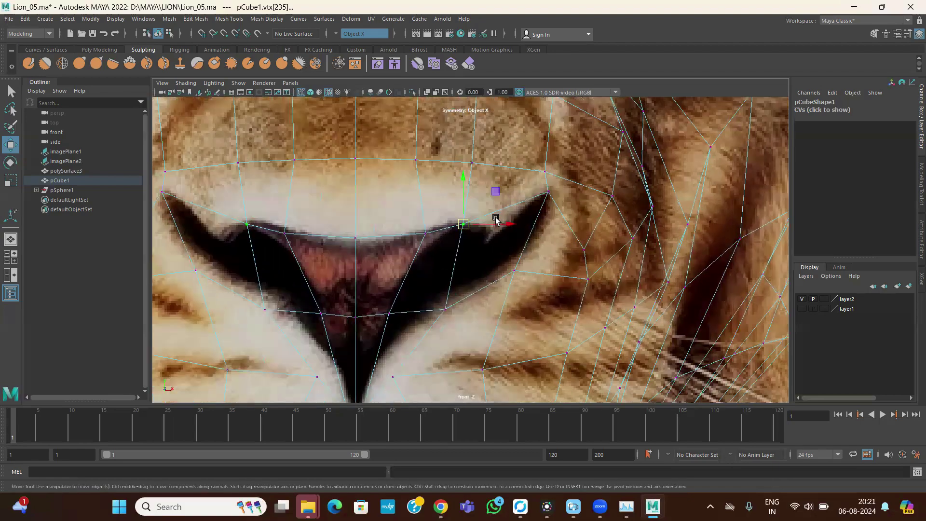
scroll(445, 193, "down", 1)
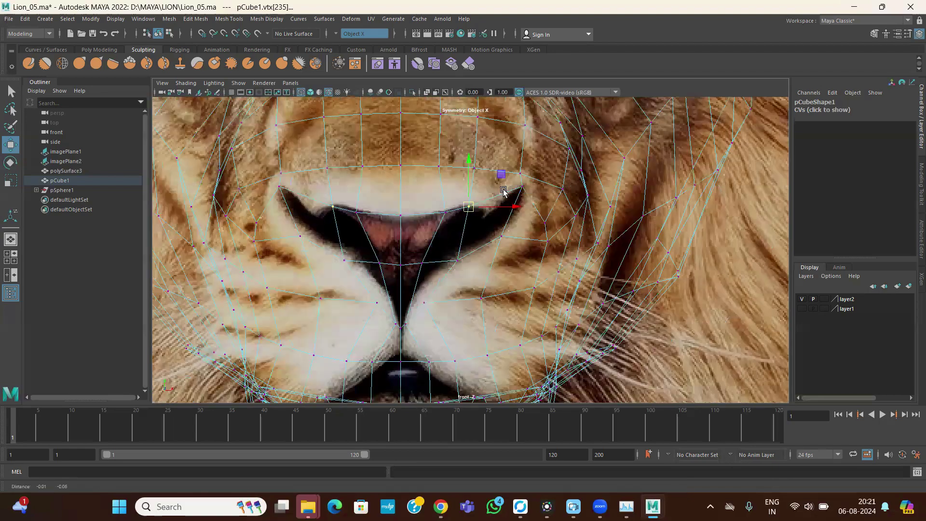
scroll(506, 173, "up", 2)
Step: Switch to face selection and delete the mesh faces covering both nostrils, from the outer corners down to the nose tip
key("F11")
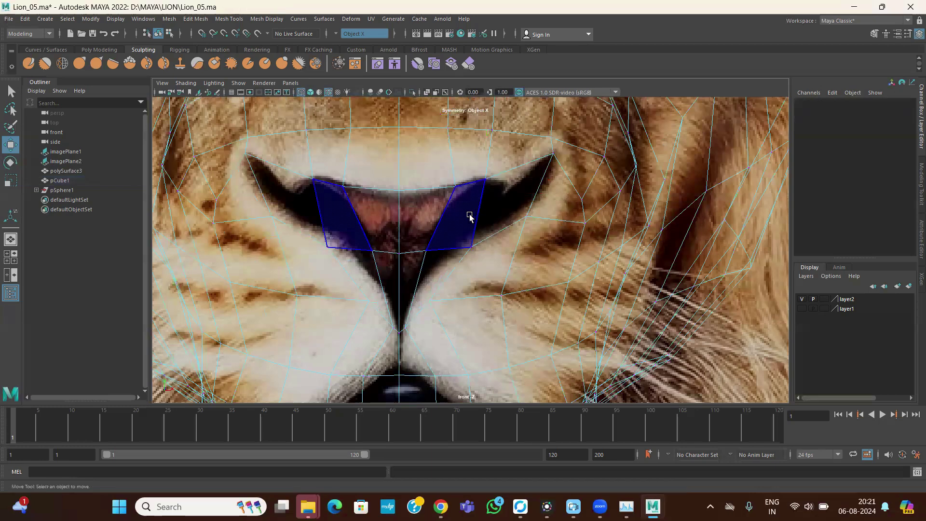
left_click(503, 198)
key("Delete")
left_click(439, 257)
key("Delete")
left_click(515, 168)
key("Delete")
Step: In the perspective view, return to vertex editing and nudge the vertex at the lower end of the nostril openings vertically
key("space")
key("space")
right_click_drag(470, 256, 573, 288, "alt")
left_click_drag(573, 287, 503, 305, "alt")
scroll(531, 241, "up", 8)
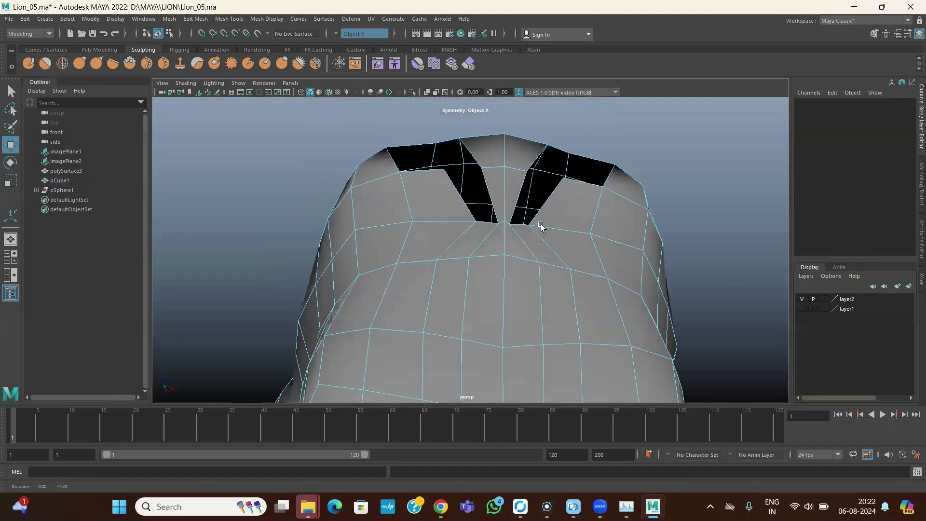
left_click(553, 233)
right_click_drag(552, 233, 504, 234)
left_click(542, 225)
left_click_drag(548, 193, 548, 195)
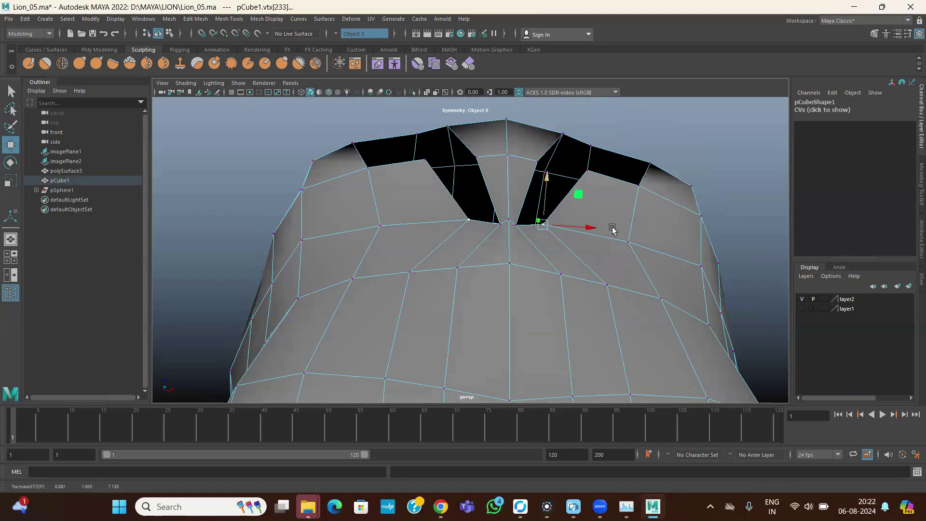
Step: Insert two symmetrical edge loops up the muzzle from the upper rim of the nostril openings, one on each side of the existing loop
right_click_drag(505, 224, 488, 256, "alt")
left_click_drag(488, 256, 464, 287, "alt")
right_click_drag(464, 288, 466, 320, "alt")
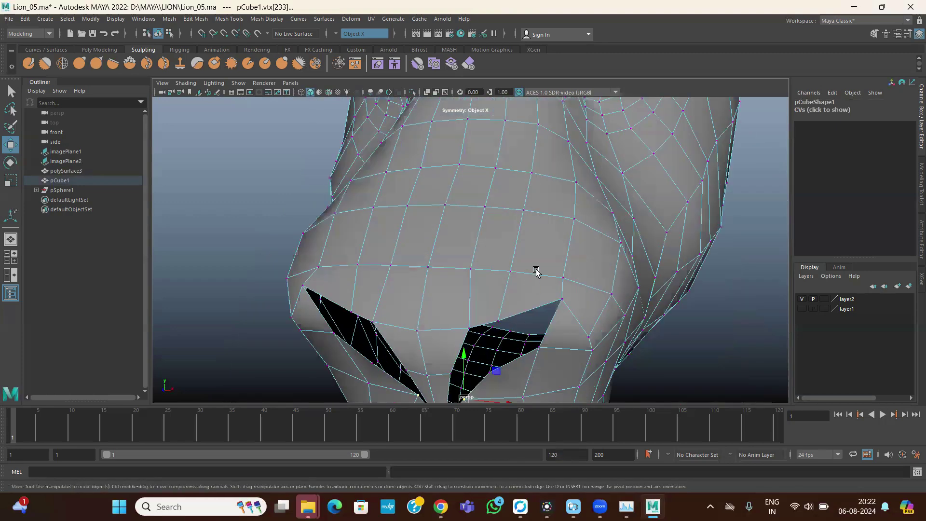
left_click_drag(466, 320, 434, 241, "alt")
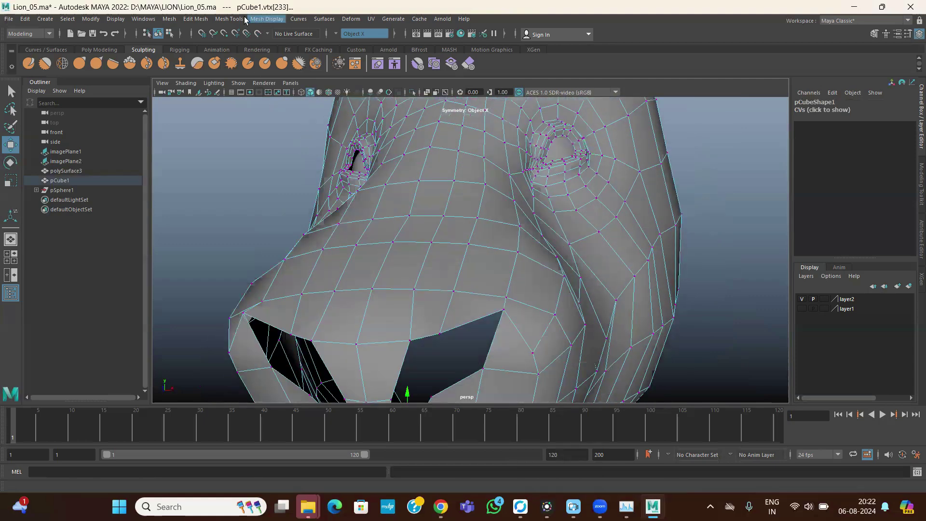
left_click(229, 18)
left_click(254, 91)
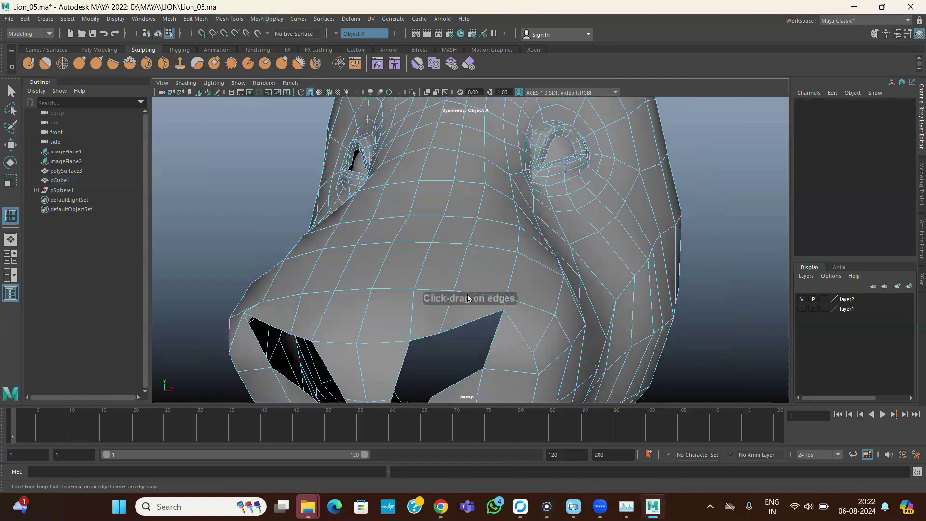
left_click(469, 322)
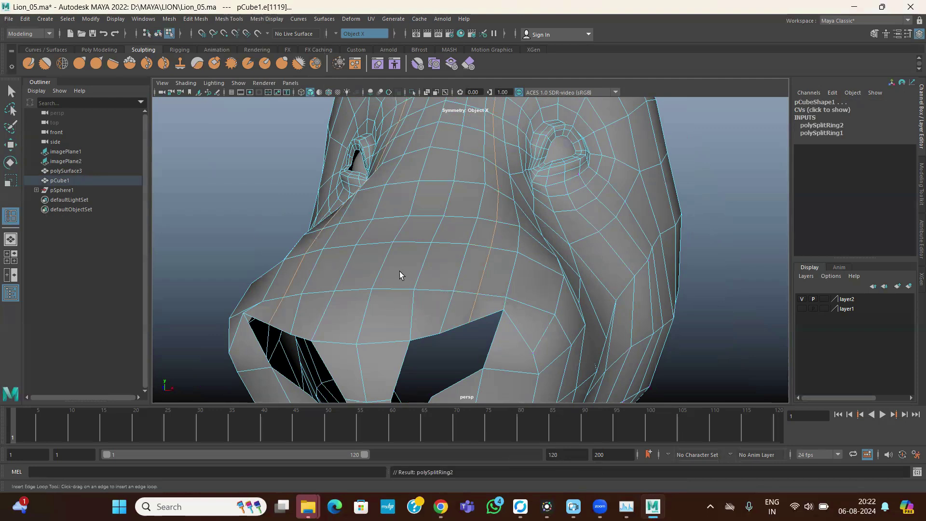
left_click_drag(445, 292, 462, 263)
Step: Delete the old edge loop lying between the two newly inserted loops on each side of the muzzle
key("w")
left_click(462, 264)
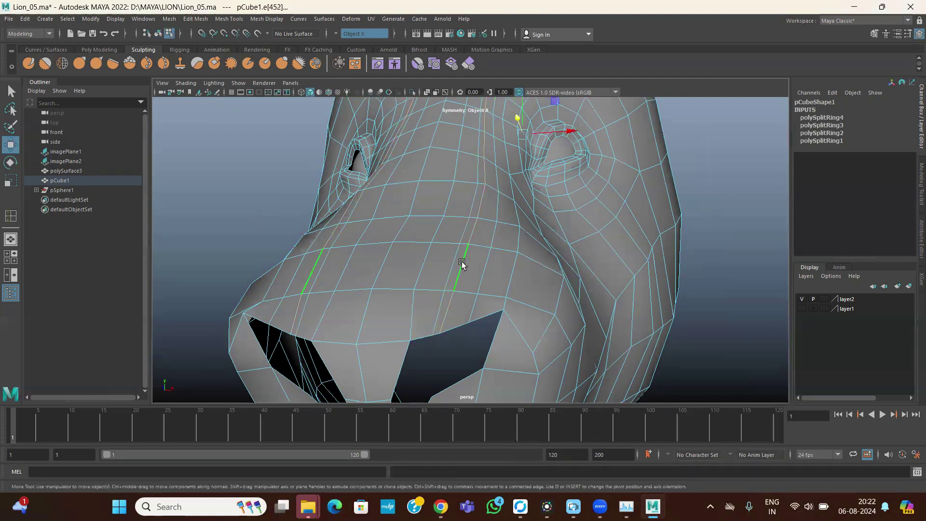
key("Delete")
Step: Lower the new outer vertex on the nostril's upper rim onto the nostril outline in the front reference
left_click_drag(470, 295, 299, 263, "alt")
right_click_drag(478, 218, 426, 213)
left_click(477, 305)
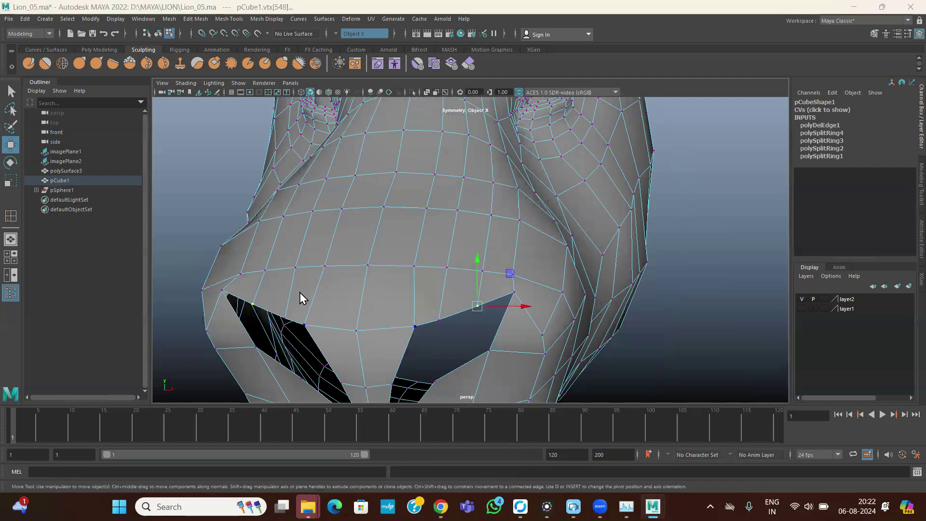
key("space")
key("space")
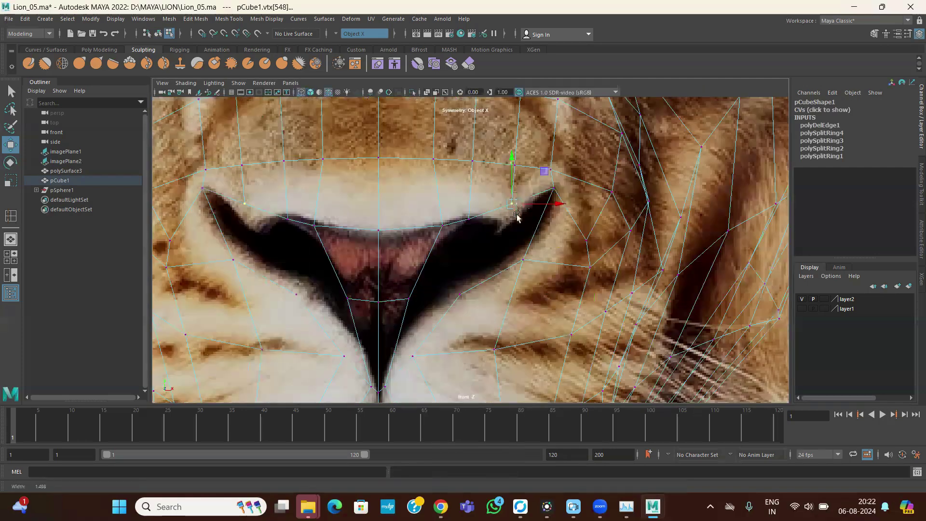
scroll(515, 200, "up", 1)
left_click_drag(516, 195, 515, 211)
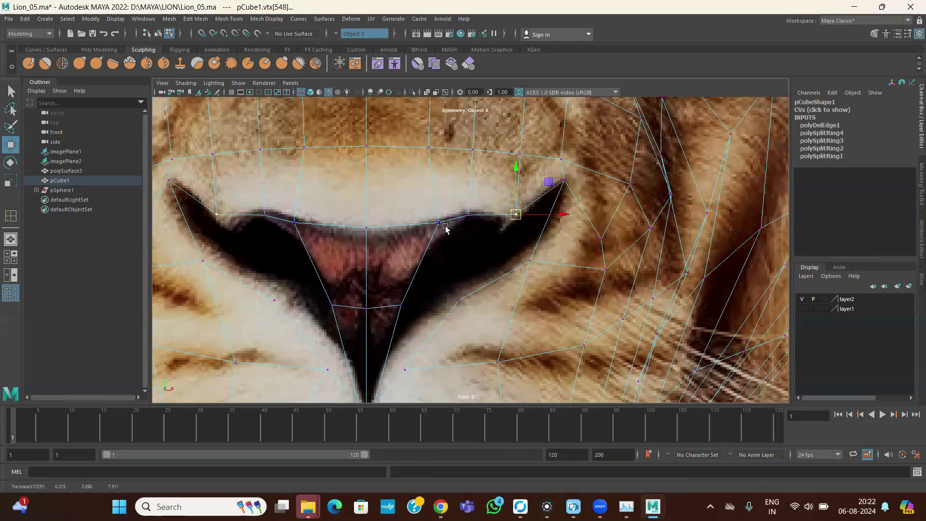
Step: Examine how the nose and nostril openings line up with the nose in the side reference
key("space")
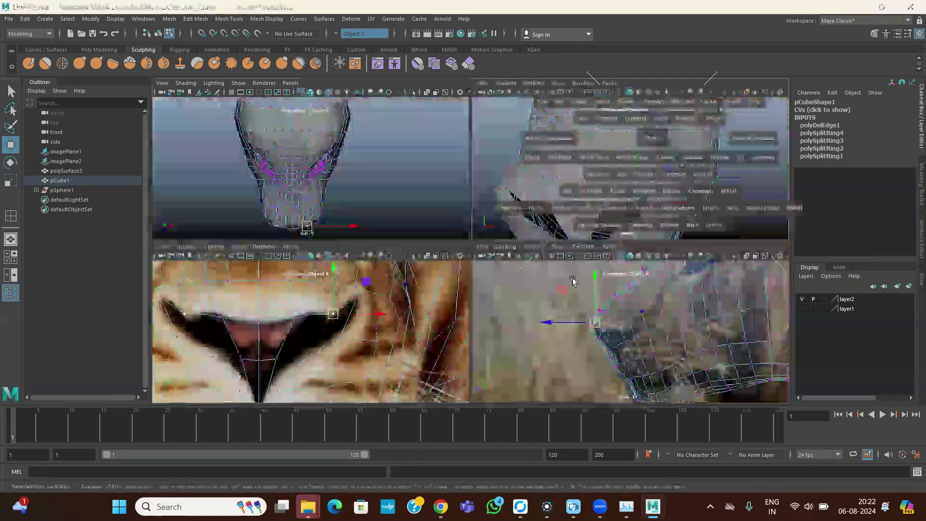
key("space")
left_click_drag(510, 291, 612, 338, "alt")
key("space")
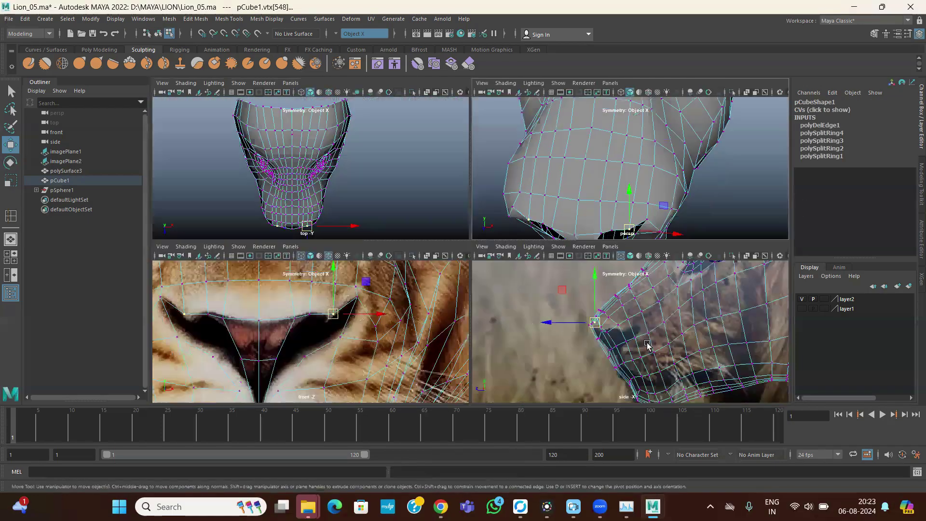
key("space")
scroll(520, 285, "up", 3)
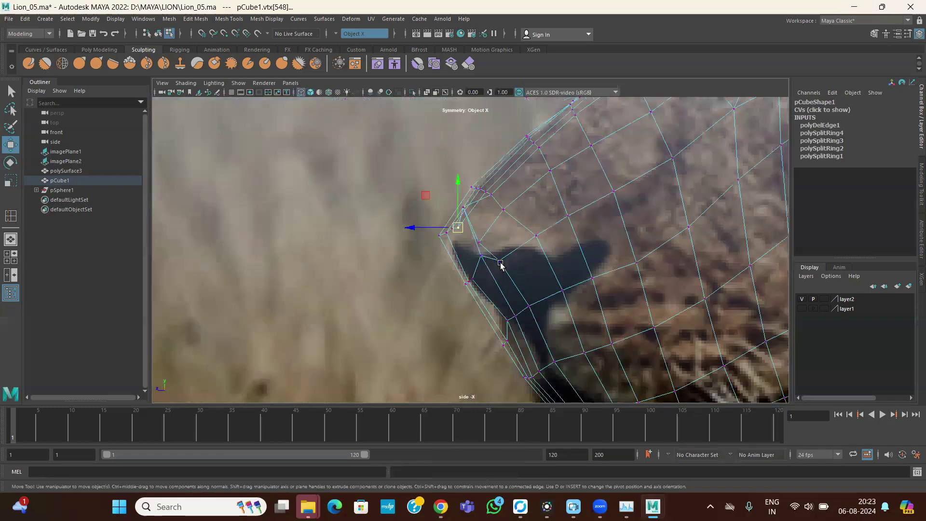
key("space")
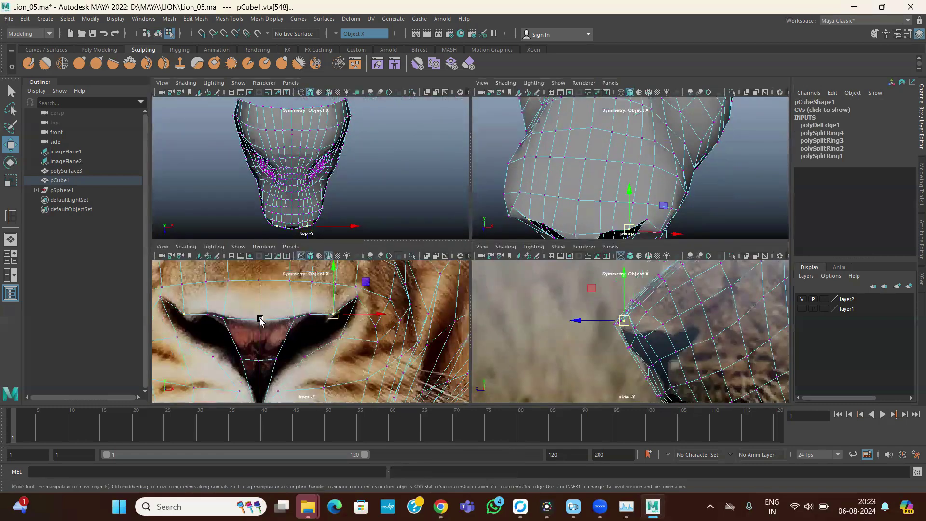
left_click(577, 324)
right_click_drag(577, 324, 757, 349, "alt")
scroll(695, 331, "down", 6)
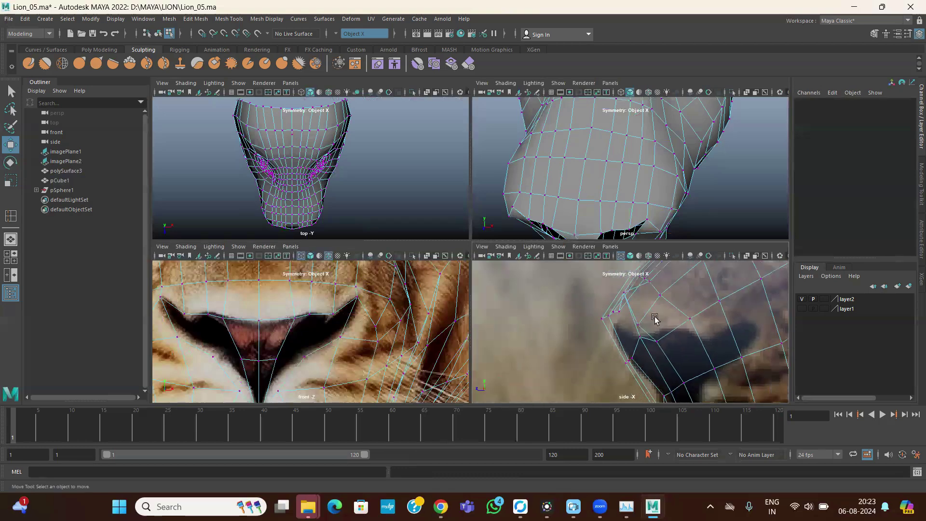
left_click_drag(655, 319, 569, 341, "alt")
scroll(676, 350, "up", 4)
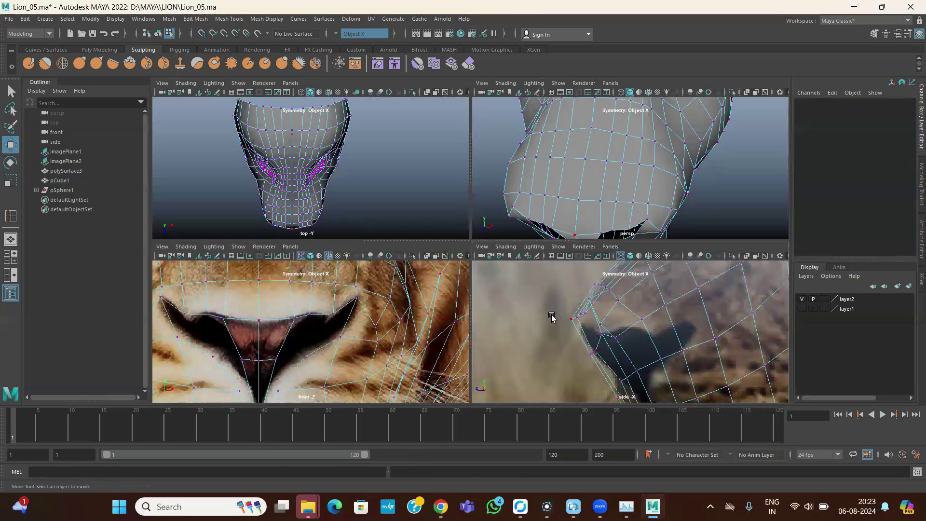
Step: Select the top centre nose vertex and compare its position with the nose tip in the side reference
left_click(258, 320)
scroll(740, 356, "up", 3)
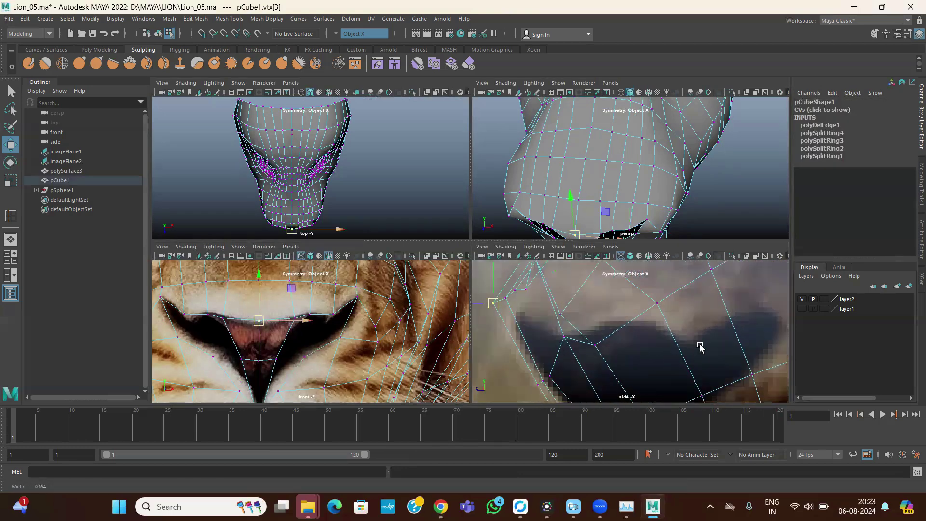
middle_click_drag(740, 355, 641, 335, "alt")
left_click(359, 298)
right_click_drag(716, 324, 581, 330, "alt")
middle_click_drag(581, 331, 580, 345, "alt")
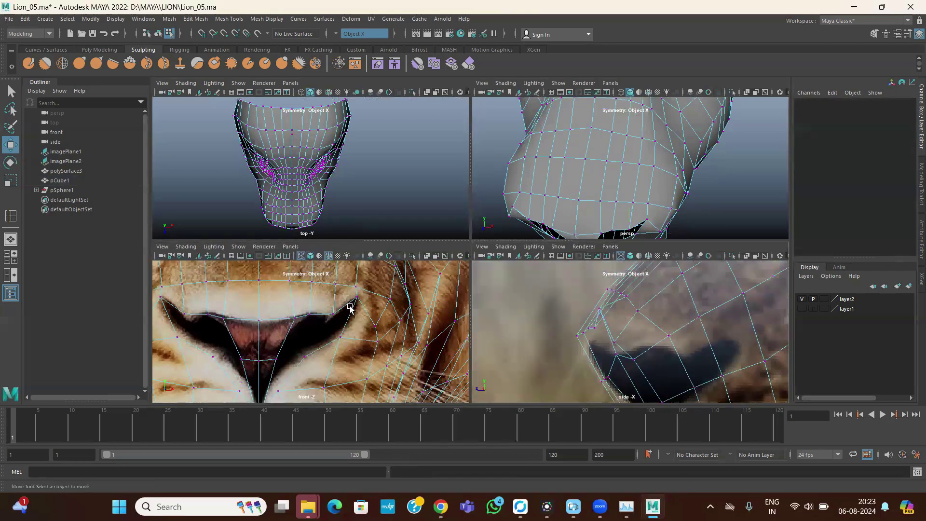
Step: Lower the outer corner vertex of the nostril openings, and turn on soft selection with a smaller falloff radius
left_click(357, 296)
right_click_drag(672, 337, 599, 330, "alt")
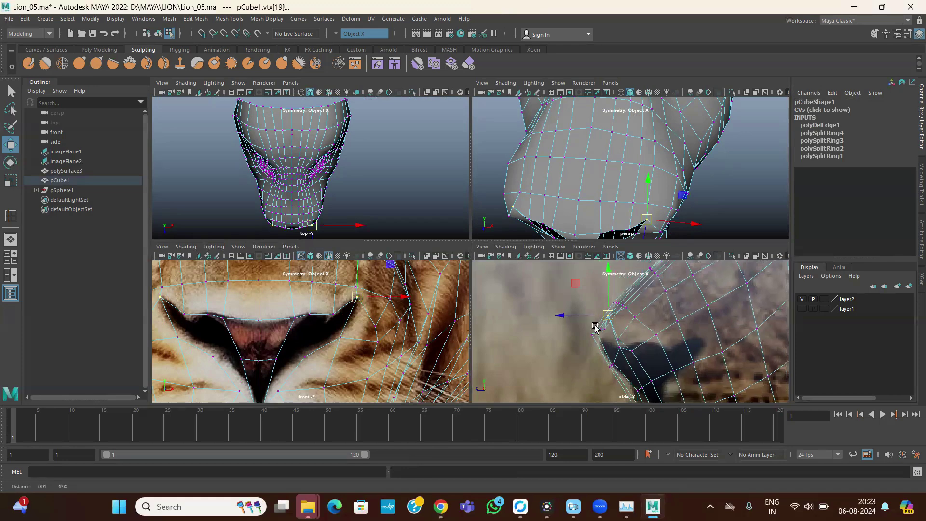
middle_click_drag(599, 330, 586, 324, "alt")
left_click_drag(571, 206, 630, 177, "alt")
key("b")
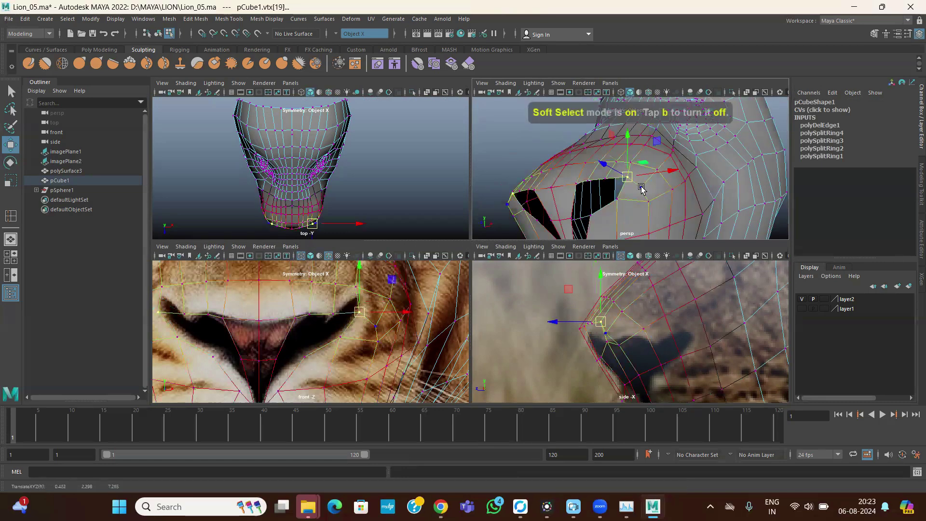
left_click_drag(667, 196, 623, 199)
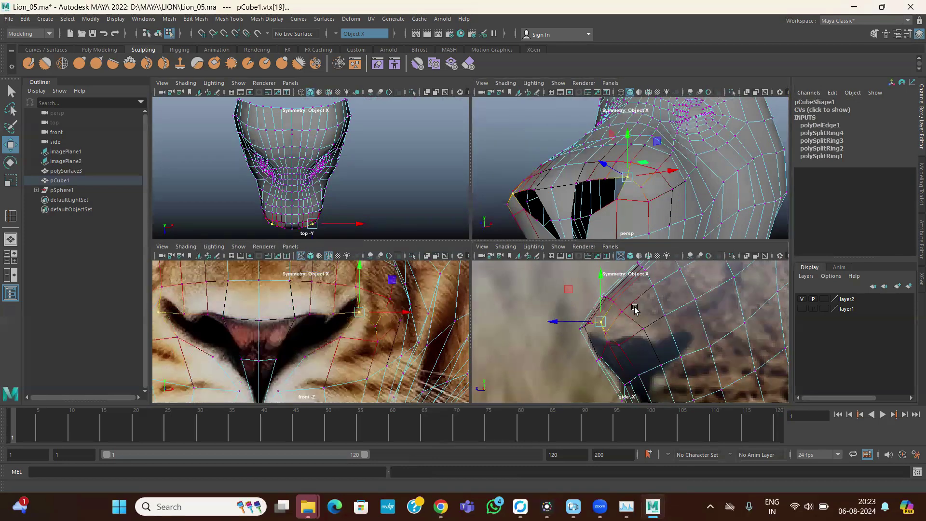
Step: Try to pull the nostril's outer corner backward with soft selection, using different falloff sizes against the side reference
left_click_drag(600, 324, 612, 325)
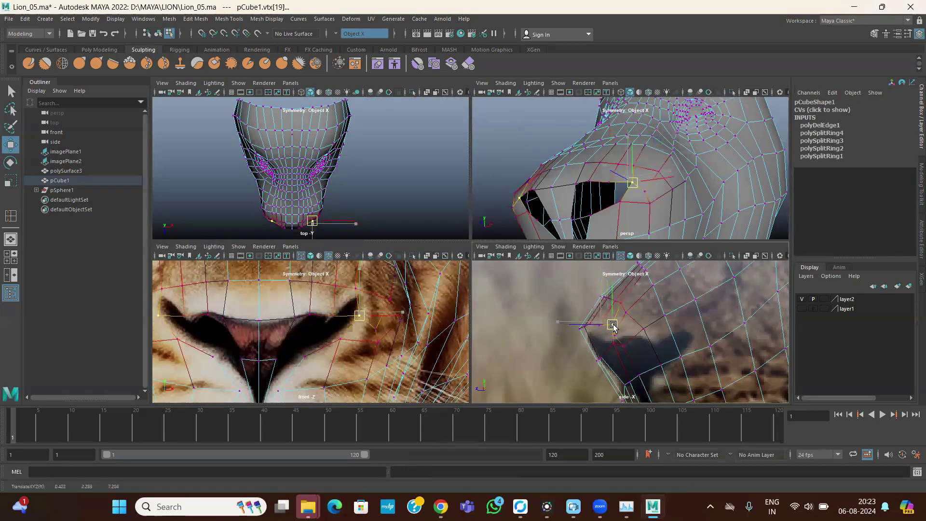
key("ctrl+z")
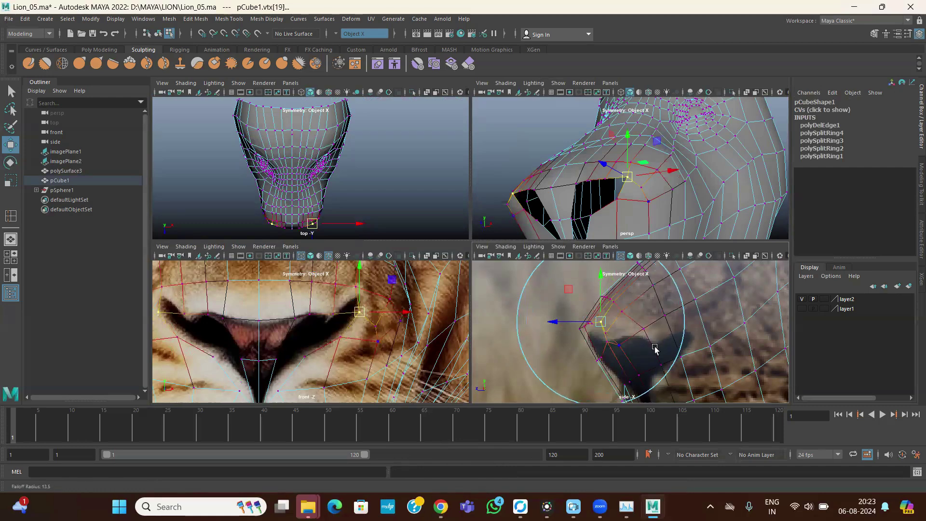
left_click_drag(603, 325, 659, 336)
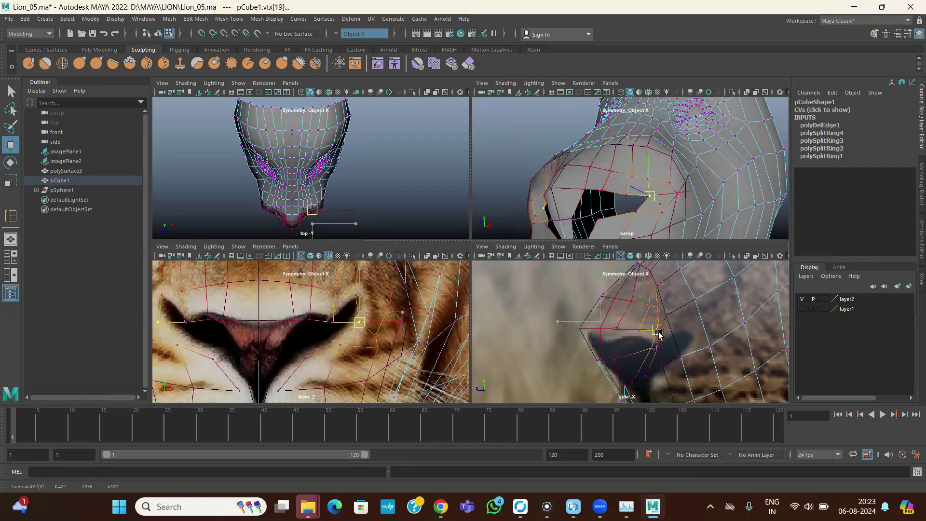
left_click_drag(589, 171, 647, 178, "alt")
key("ctrl+z")
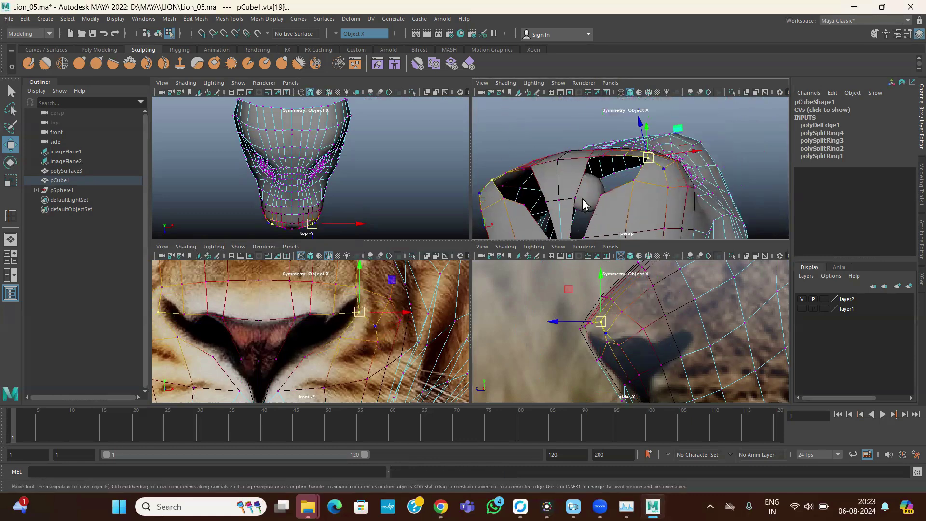
Step: View the nostril openings from below and check the lion nose image results in Chrome for their shape
key("space")
left_click_drag(445, 259, 461, 298, "alt")
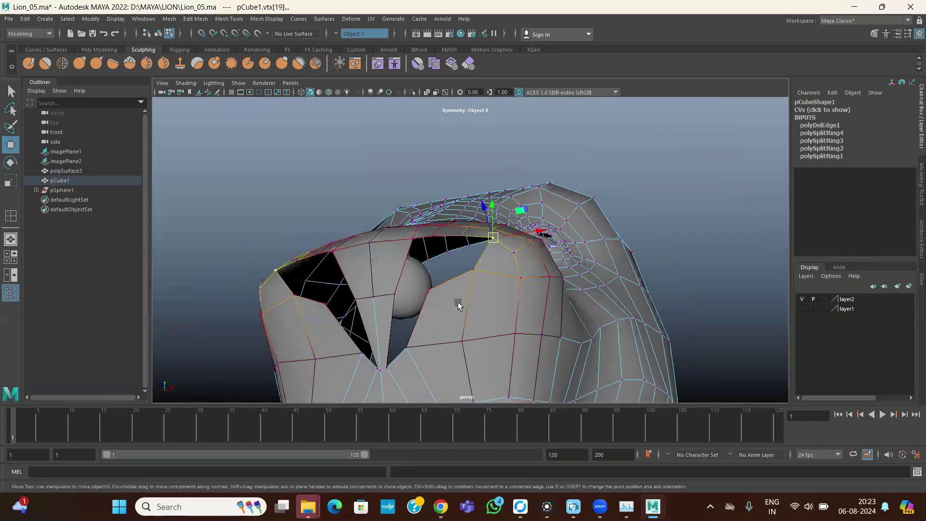
mouse_move(439, 502)
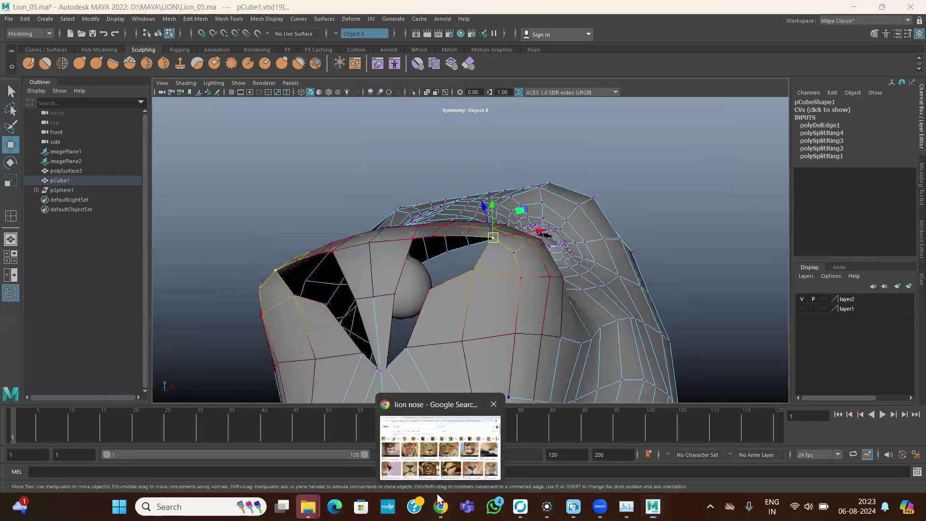
left_click(440, 446)
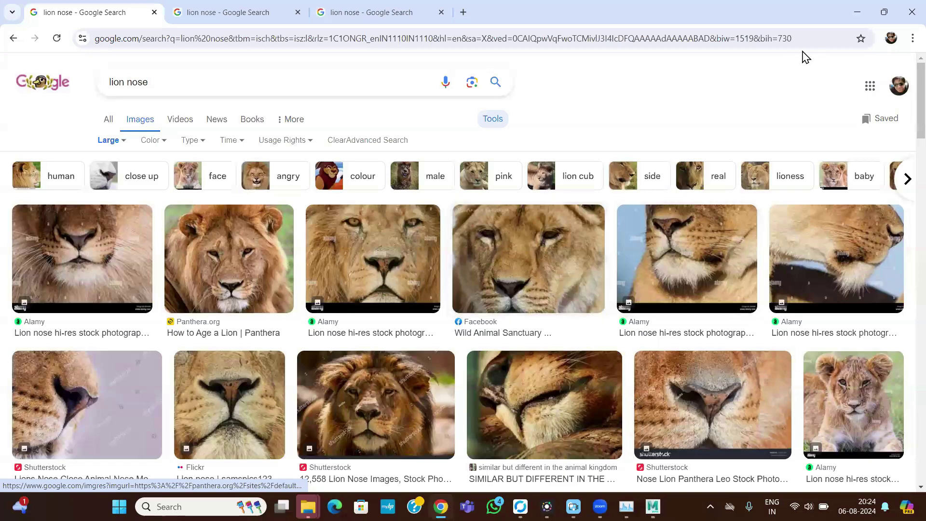
left_click(885, 12)
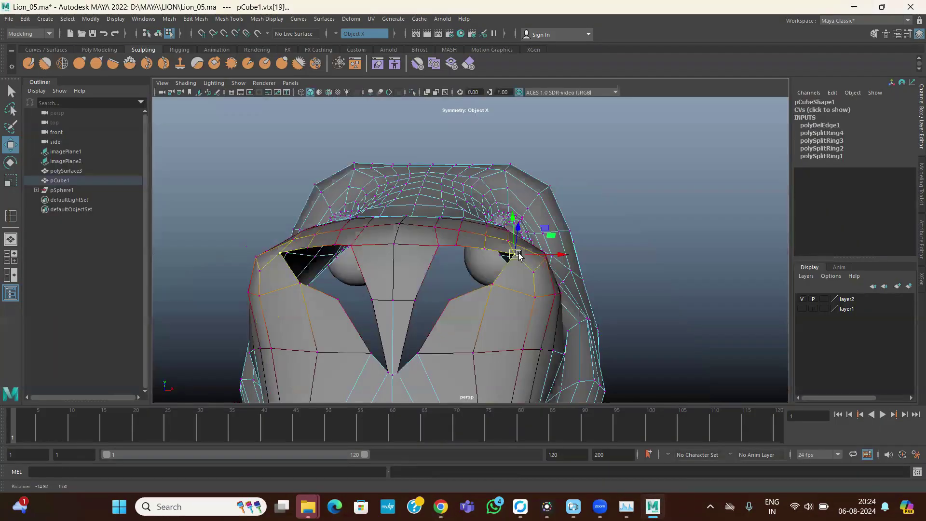
Step: Return the head mesh to object mode and reshape the area around the nostril openings with the Grab tool
left_click_drag(519, 253, 501, 236, "alt")
right_click_drag(501, 236, 533, 159)
mouse_move(517, 220)
left_mouse_down("alt")
mouse_move(481, 264)
mouse_move(469, 232)
left_mouse_up("alt")
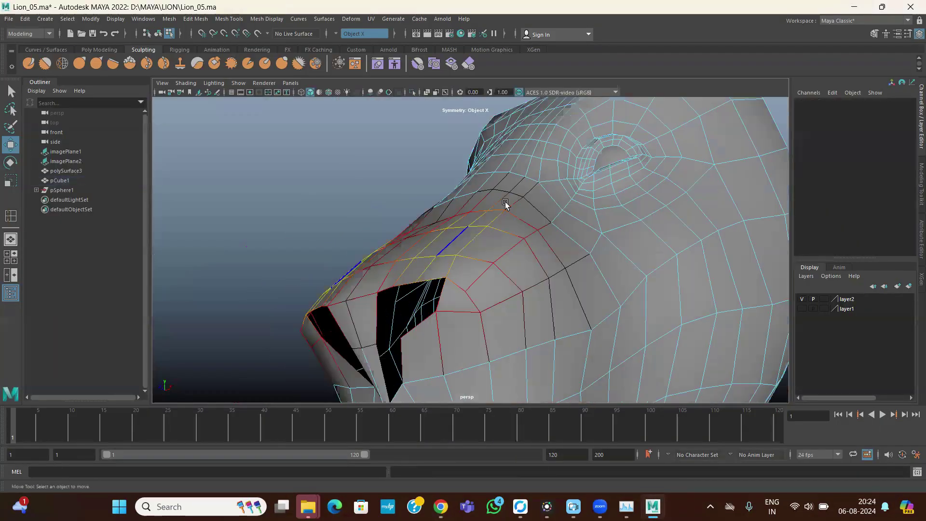
key("F8")
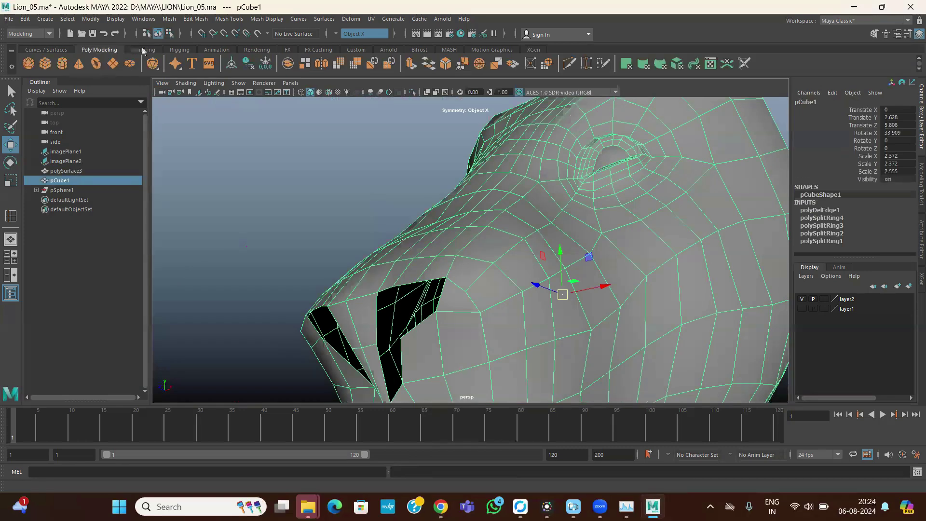
left_click(79, 64)
mouse_move(497, 289)
left_mouse_down("alt")
mouse_move(490, 258)
mouse_move(503, 252)
mouse_move(490, 275)
mouse_move(500, 245)
mouse_move(497, 251)
left_mouse_up("alt")
key("b")
mouse_move(497, 252)
left_mouse_down("alt")
mouse_move(482, 279)
mouse_move(500, 278)
mouse_move(515, 257)
mouse_move(521, 346)
mouse_move(493, 239)
mouse_move(497, 212)
left_mouse_up("alt")
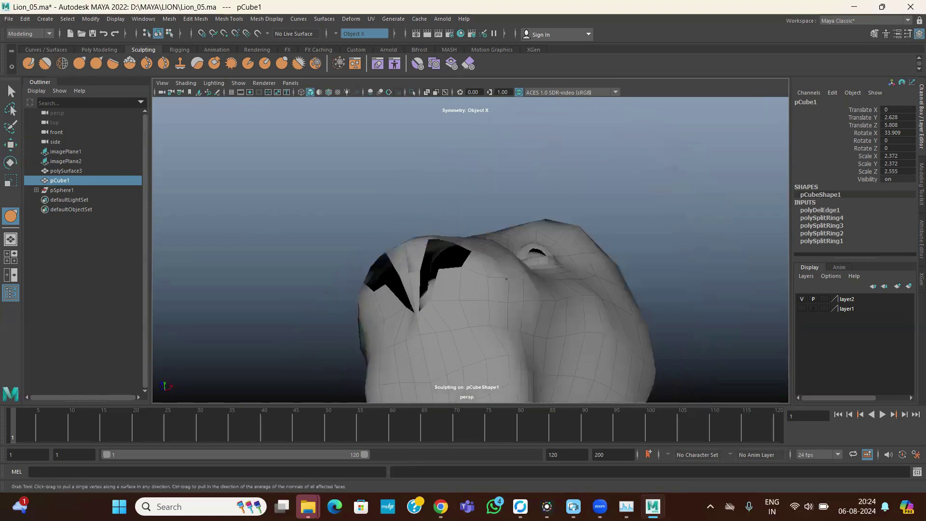
mouse_move(544, 277)
left_mouse_down("alt")
mouse_move(515, 274)
mouse_move(482, 290)
mouse_move(502, 249)
mouse_move(530, 268)
mouse_move(488, 309)
mouse_move(492, 325)
mouse_move(487, 304)
left_mouse_up("alt")
mouse_move(491, 233)
left_mouse_down("alt")
mouse_move(525, 306)
mouse_move(487, 285)
mouse_move(471, 254)
mouse_move(447, 248)
mouse_move(483, 229)
mouse_move(471, 223)
mouse_move(473, 205)
mouse_move(467, 255)
left_mouse_up("alt")
key("b")
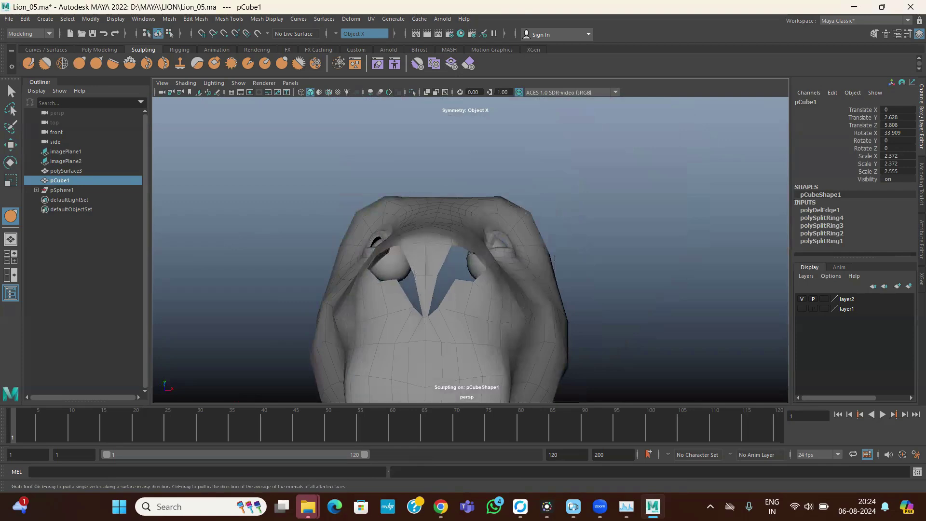
Step: Try to move the nostrils' outer corner vertex up and outward to the front reference with soft selection
key("space")
key("space")
scroll(450, 261, "down", 4)
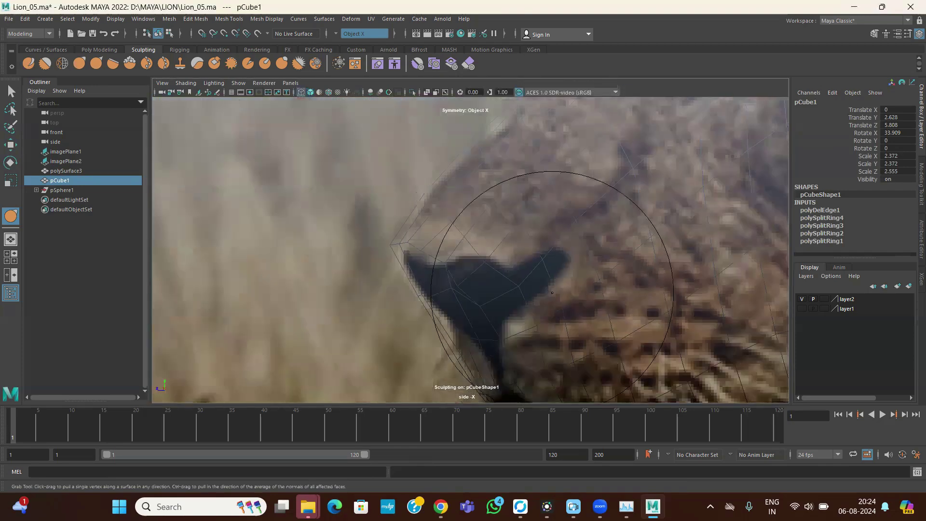
left_click(11, 145)
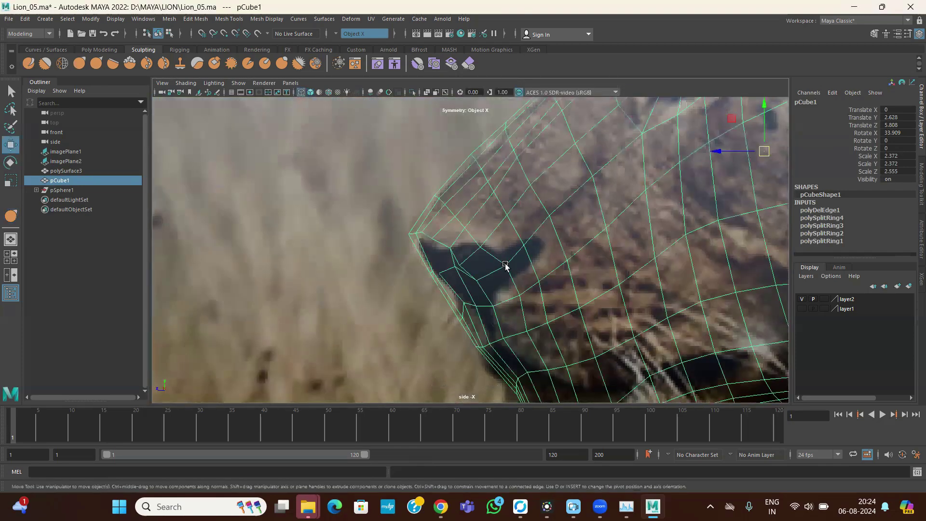
key("space")
key("space")
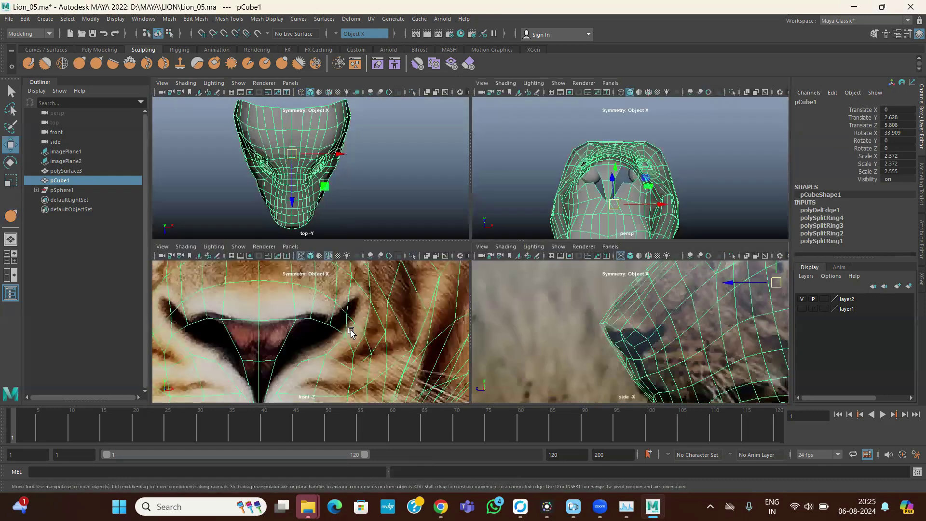
key("F9")
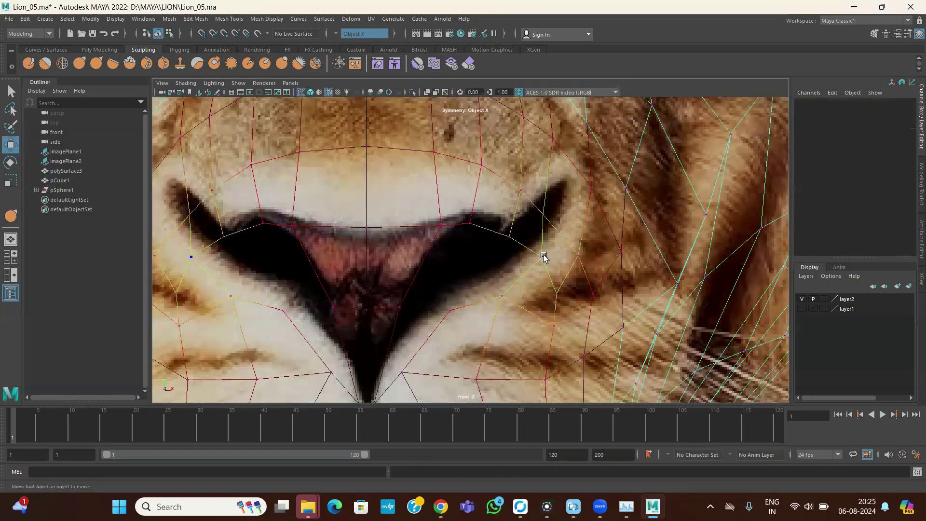
left_click(540, 263)
left_click_drag(544, 261, 567, 224)
key("ctrl+z")
key("ctrl+z")
key("ctrl+z")
key("ctrl+z")
key("ctrl+z")
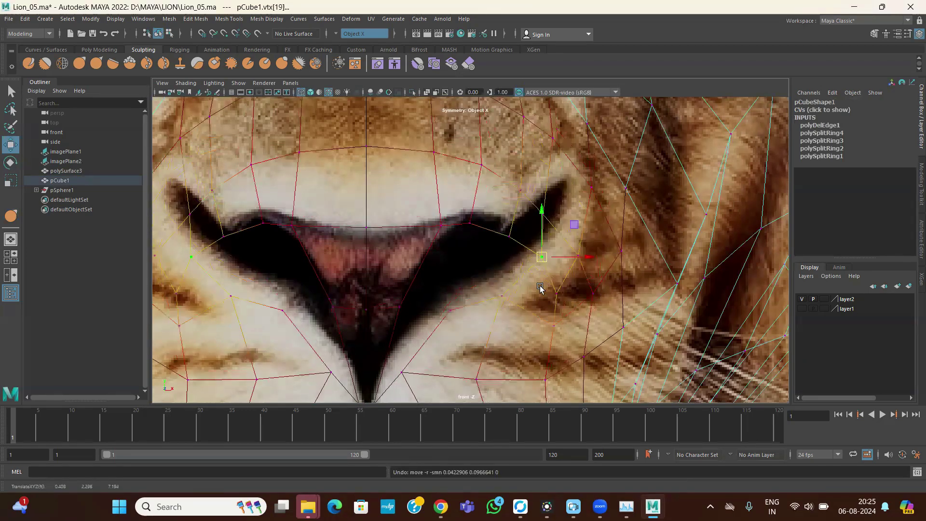
Step: Sculpt the nostril openings' outer corners and rims in object mode with the Grab tool, working from the side and below
mouse_move(368, 193)
right_mouse_down()
mouse_move(397, 158)
mouse_move(488, 122)
right_mouse_up()
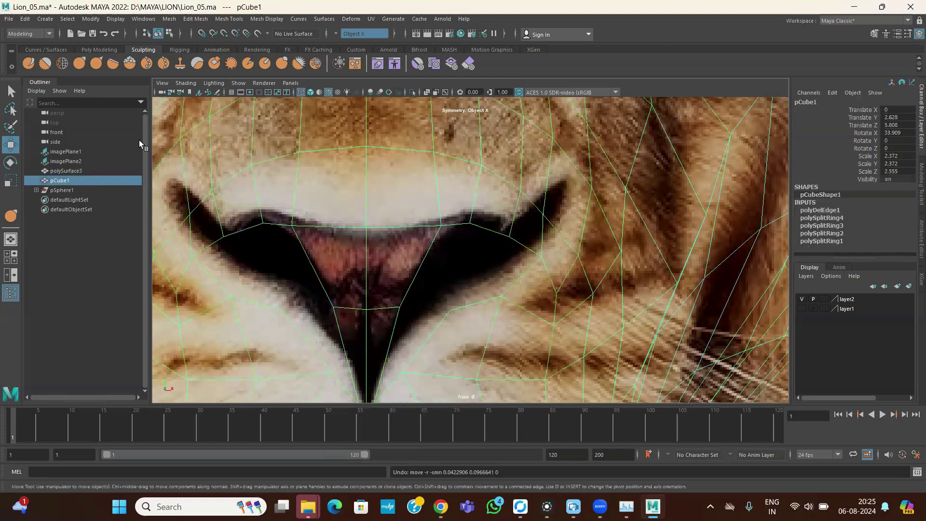
left_click(78, 64)
mouse_move(615, 226)
left_mouse_down("alt")
mouse_move(476, 311)
mouse_move(533, 310)
mouse_move(504, 276)
left_mouse_up("alt")
left_click_drag(504, 277, 446, 281, "alt")
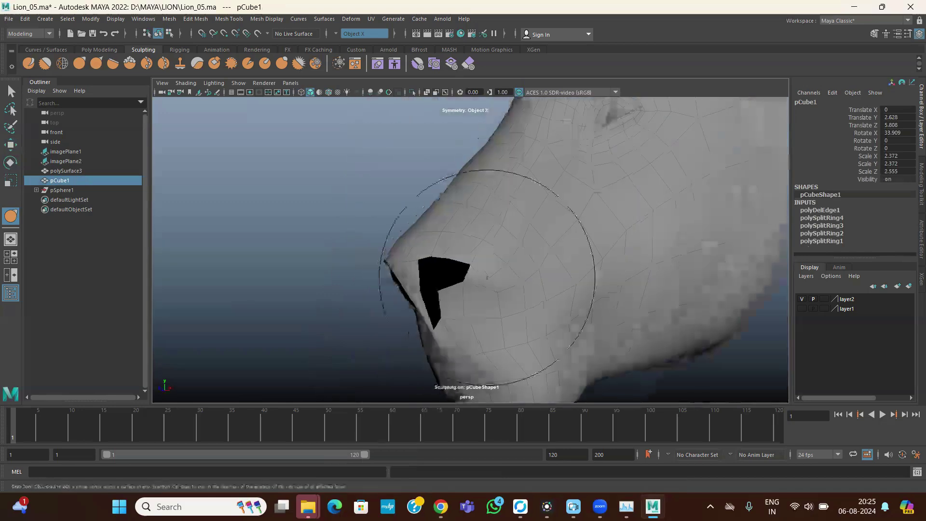
mouse_move(502, 271)
left_mouse_down("alt")
mouse_move(477, 307)
mouse_move(550, 213)
mouse_move(550, 191)
left_mouse_up("alt")
left_click_drag(483, 224, 511, 320, "alt")
scroll(511, 320, "up", 3)
mouse_move(507, 213)
left_mouse_down("alt")
mouse_move(471, 289)
mouse_move(509, 223)
left_mouse_up("alt")
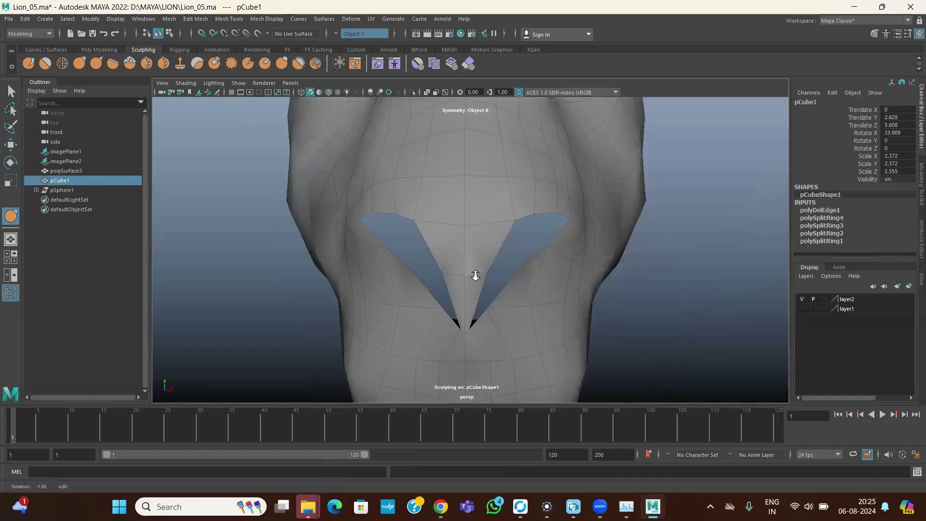
Step: Turn symmetry off, test the nose's lower centre vertex for overlapping points by shifting it sideways, and undo the shifts
scroll(455, 282, "up", 3)
key("w")
right_click_drag(446, 251, 405, 247)
left_click(462, 286)
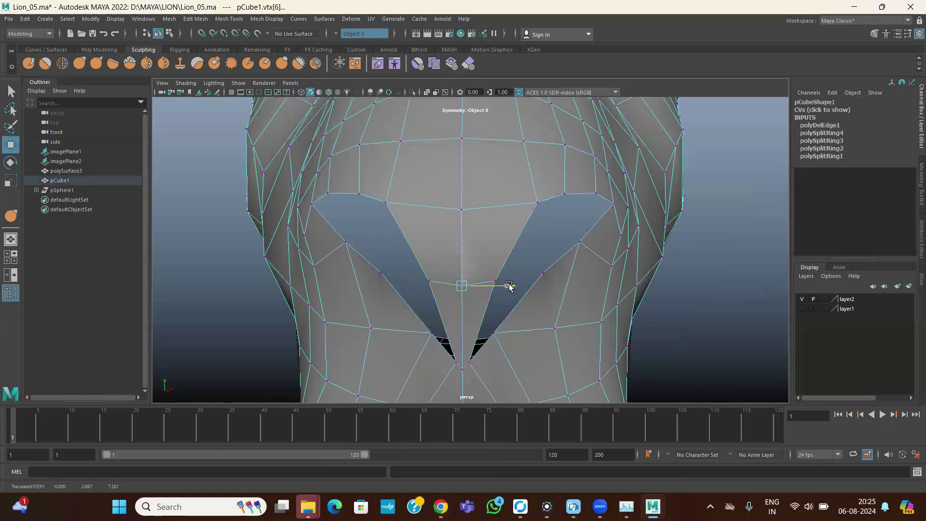
left_click(357, 33)
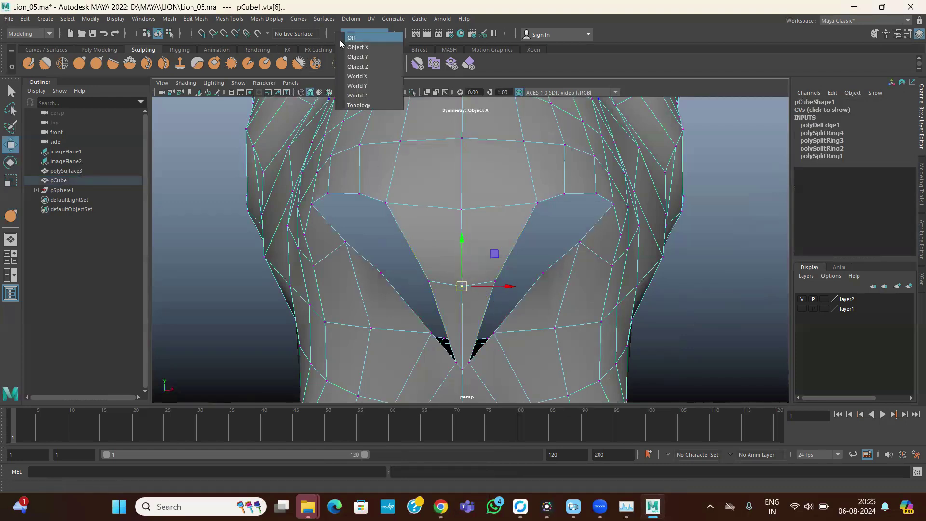
left_click(349, 38)
left_click_drag(474, 286, 476, 287)
key("ctrl+z")
key("ctrl+z")
left_click(462, 287)
left_click_drag(484, 287, 462, 286)
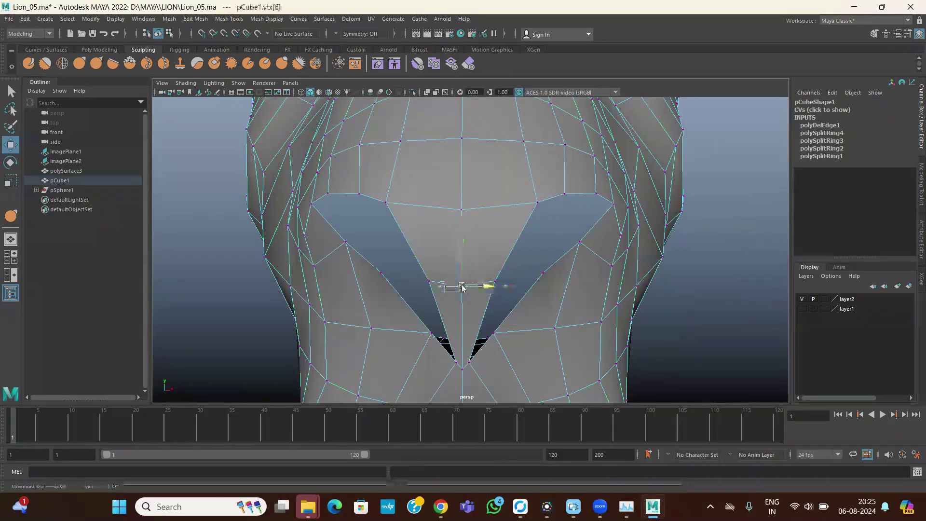
scroll(468, 304, "up", 3)
key("ctrl+z")
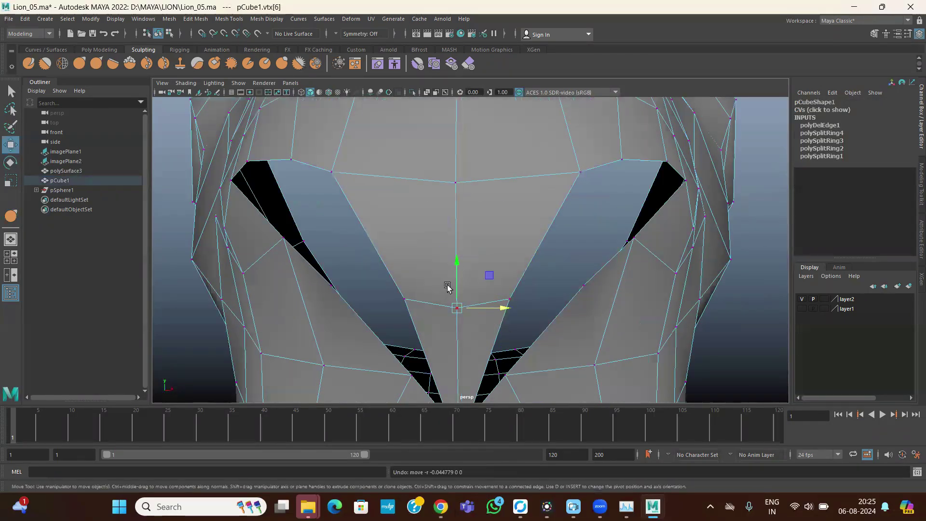
Step: Select the overlapping vertices at the nose's lower centre in wireframe display and merge them
key("4")
left_click_drag(444, 283, 474, 322)
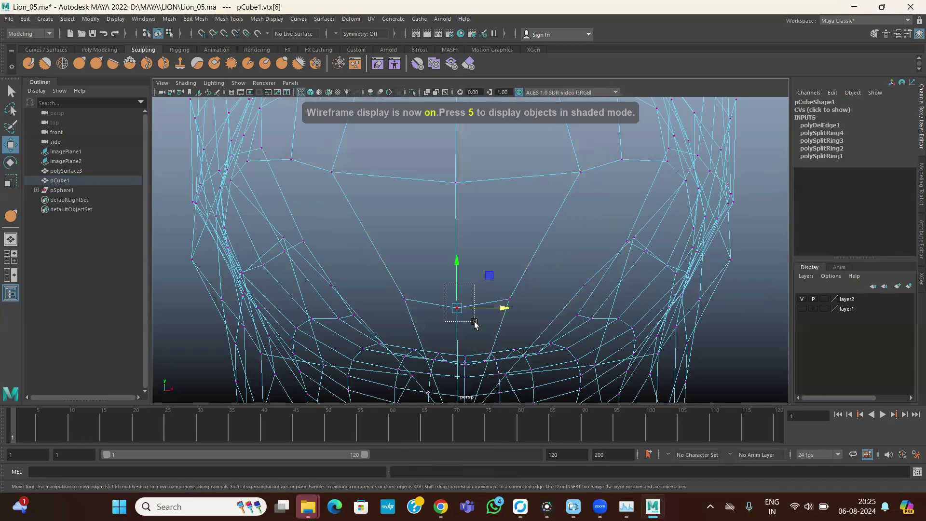
left_click(195, 19)
left_click(208, 124)
scroll(386, 254, "down", 5)
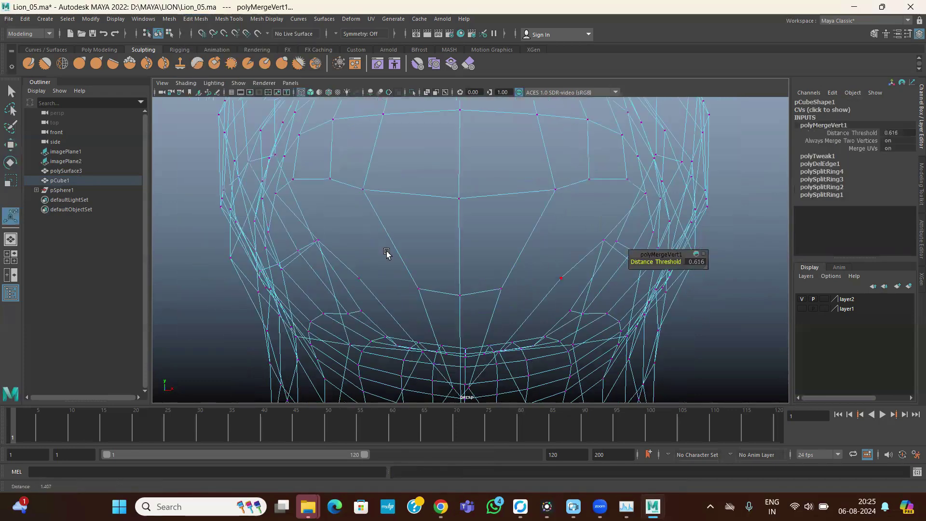
right_click(510, 181)
right_click_drag(552, 138, 510, 155)
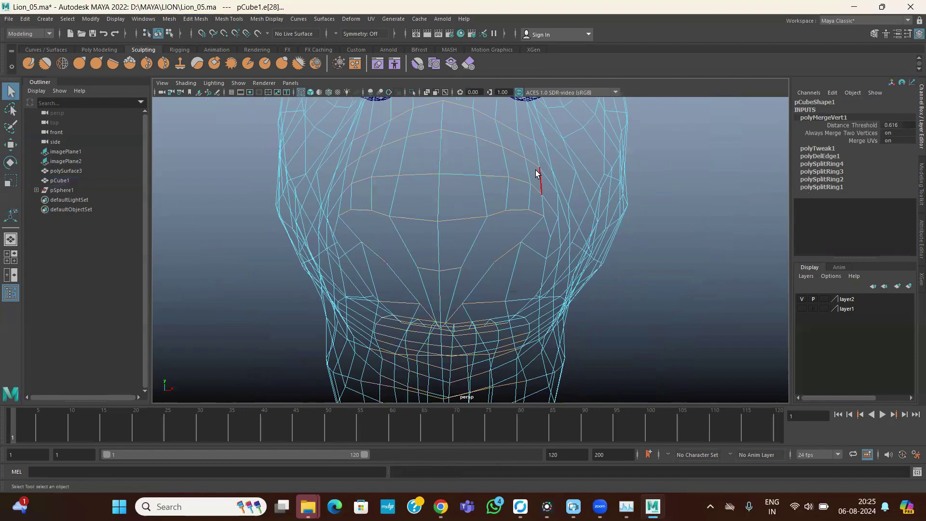
Step: Return to shaded display and examine the nose and nostril openings from several angles
key("5")
scroll(538, 177, "down", 4)
mouse_move(514, 220)
left_mouse_down("alt")
mouse_move(486, 238)
mouse_move(405, 245)
mouse_move(496, 302)
mouse_move(469, 279)
left_mouse_up("alt")
scroll(503, 290, "up", 3)
right_click_drag(462, 243, 499, 217)
scroll(467, 269, "up", 3)
scroll(467, 269, "down", 4)
mouse_move(419, 263)
left_mouse_down("alt")
mouse_move(496, 254)
mouse_move(420, 254)
left_mouse_up("alt")
scroll(494, 286, "up", 3)
left_click_drag(475, 316, 473, 287, "alt")
Step: Restore Object X symmetry and move the nostrils' outer corner vertex up and outward to the front reference with soft selection
key("space")
key("space")
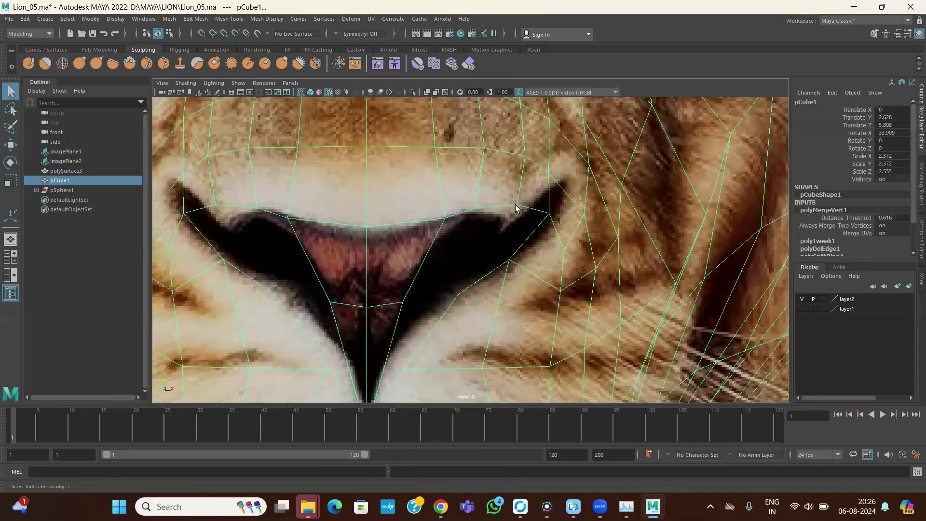
key("F9")
left_click(550, 216)
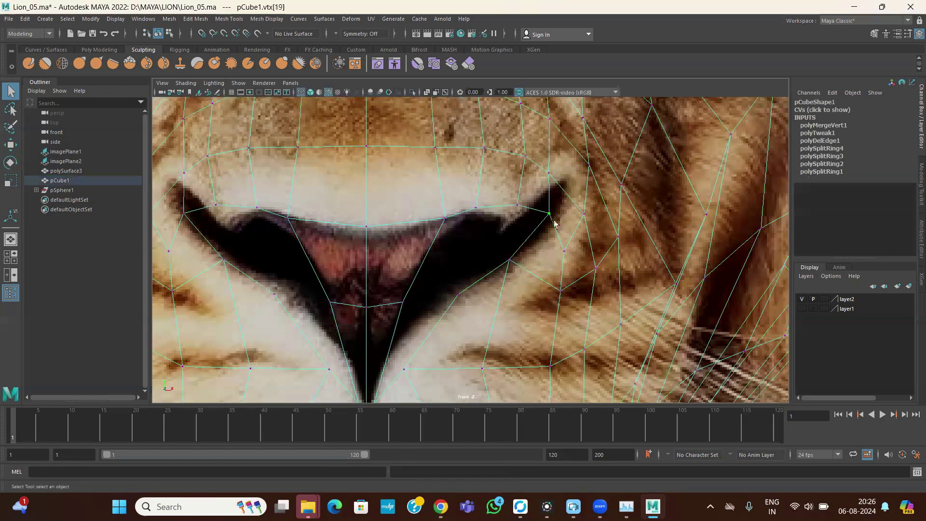
left_click(10, 145)
key("b")
left_click(336, 33)
left_click(357, 51)
left_click_drag(549, 212, 569, 195)
Step: Adjust the soft selection falloff and lower the nostrils' upper rim vertex onto the dark outline in the front reference
left_click(530, 188)
left_click(485, 200)
key("b")
left_click_drag(545, 247, 422, 211)
left_click_drag(490, 200, 503, 221)
Step: Reposition the vertices around the nostrils' outer corner and lower rim to follow the front reference
left_click(535, 193)
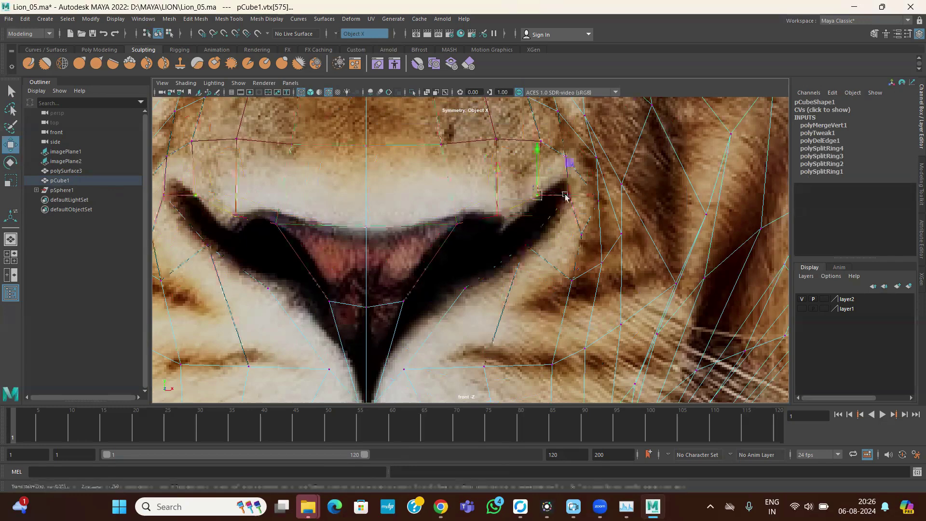
left_click(563, 156)
left_click_drag(596, 162, 598, 154)
left_click_drag(569, 194, 544, 255)
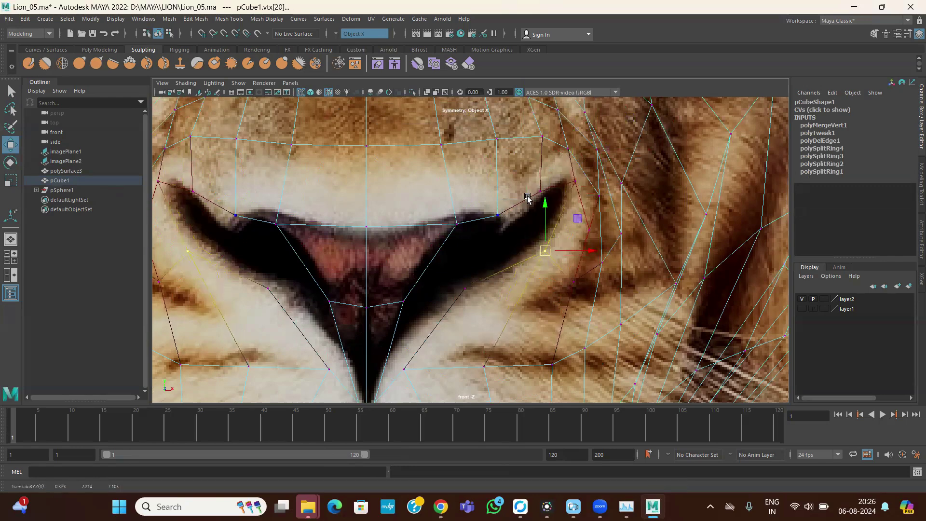
mouse_move(498, 215)
left_mouse_down()
mouse_move(505, 223)
mouse_move(501, 216)
left_mouse_up()
Step: Turn soft selection off and align the nostrils' inner lower rim vertex with the front reference
key("b")
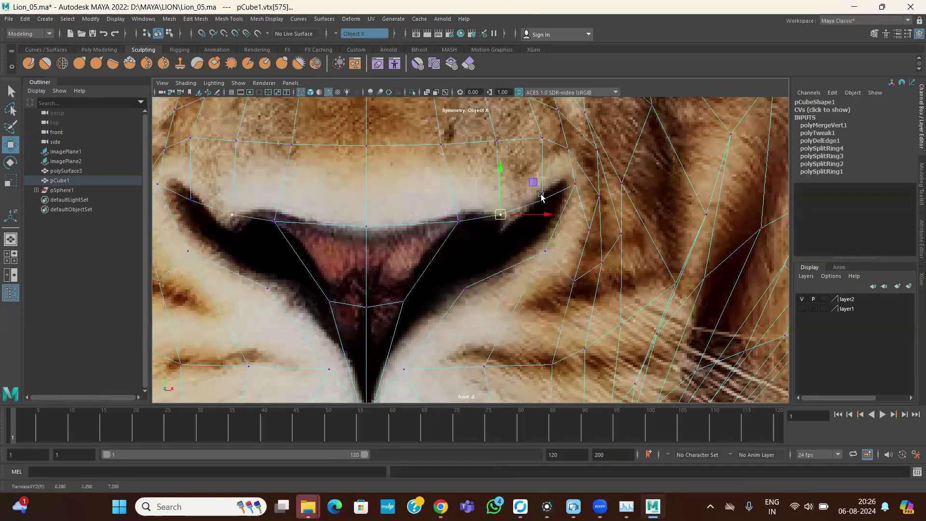
left_click(471, 298)
scroll(475, 314, "down", 1)
middle_click_drag(494, 300, 502, 270, "alt")
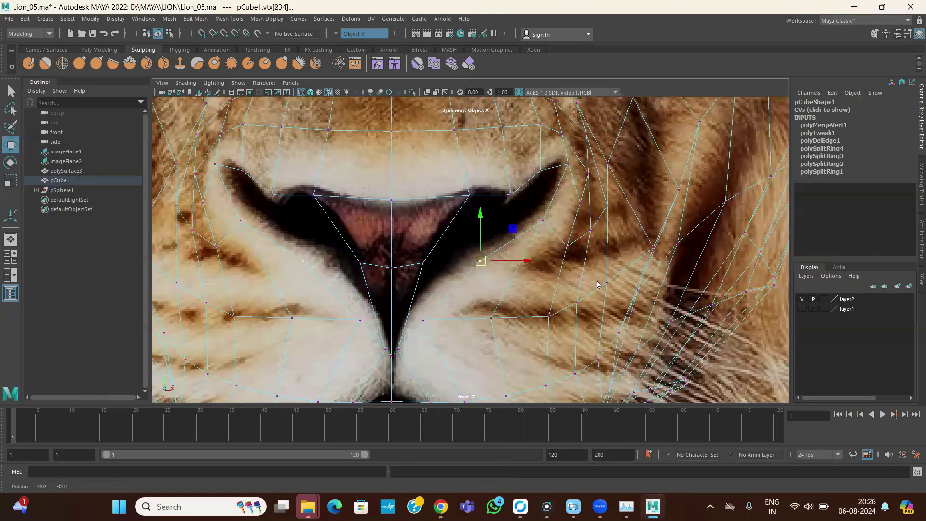
Step: Try to pull the nostrils' outer corner vertex backward and down with soft selection against the side reference
key("space")
key("space")
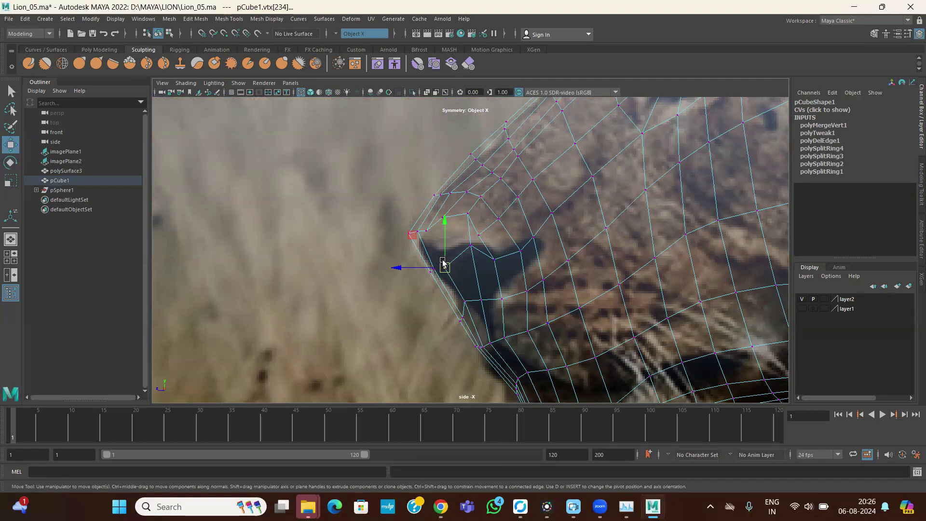
key("space")
left_click(359, 286)
key("space")
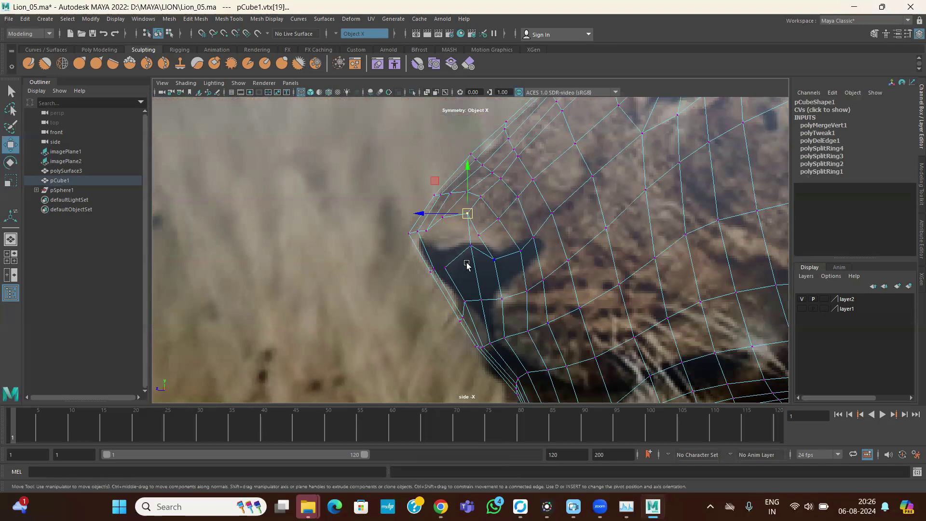
key("b")
left_click_drag(489, 273, 549, 279)
left_click_drag(469, 216, 527, 247)
key("space")
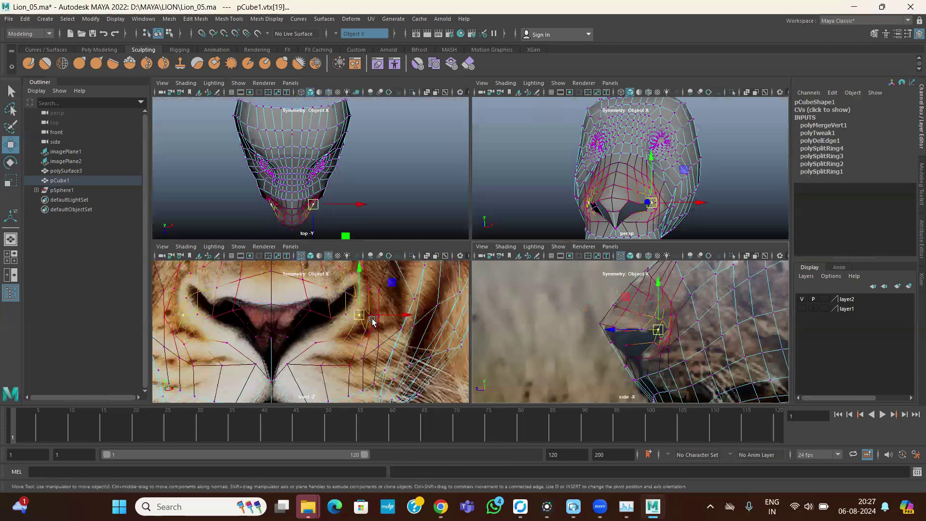
key("ctrl+z")
Step: Examine the nostril openings in perspective from several angles and select the head mesh in object mode
right_click(628, 165)
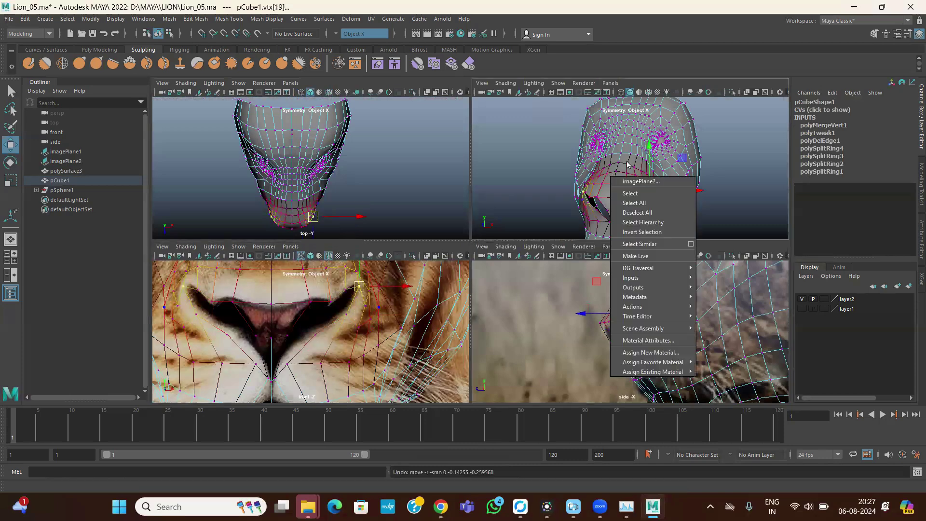
key("space")
key("space")
key("space")
left_click_drag(544, 263, 450, 241, "alt")
right_click_drag(450, 242, 481, 179)
left_click_drag(484, 200, 491, 264, "alt")
right_click_drag(463, 251, 668, 212)
right_click_drag(667, 211, 514, 225, "alt")
left_click_drag(514, 225, 455, 200, "alt")
left_click(465, 259)
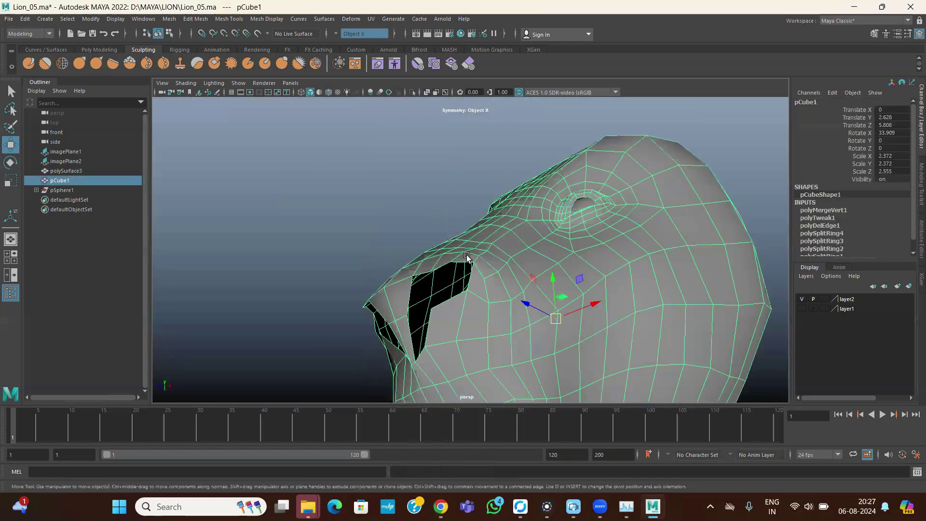
Step: Refine the surface around the nostril's outer corner with the Grab tool and switch to the Relax tool
left_click(80, 63)
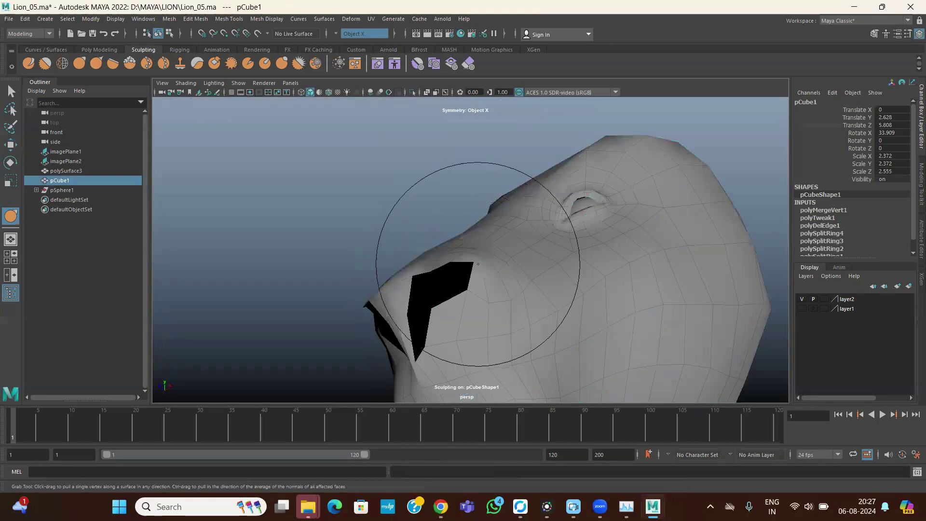
left_click_drag(481, 273, 522, 284, "alt")
left_click_drag(517, 335, 481, 308, "alt")
left_click(62, 64)
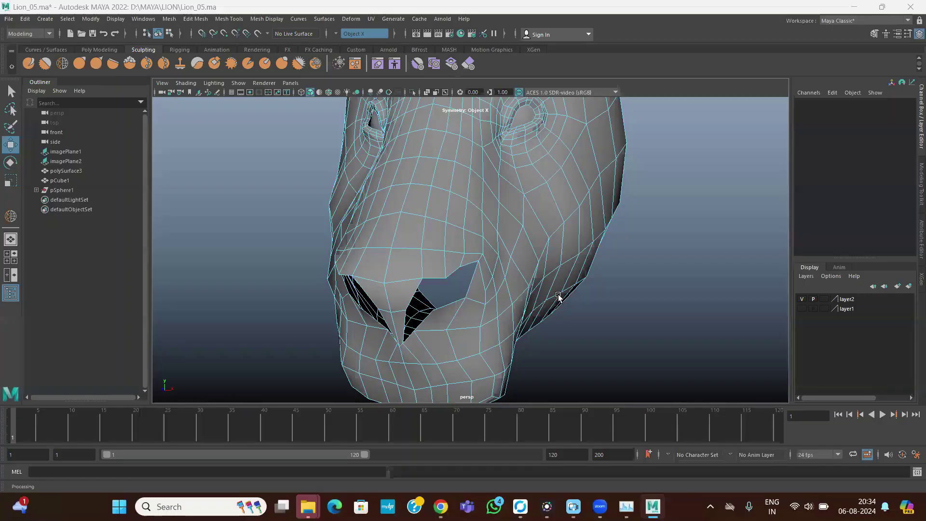
Step: Select the border edges of the nostril openings, compare them with the front reference, and extrude them
left_click_drag(557, 302, 442, 251, "alt")
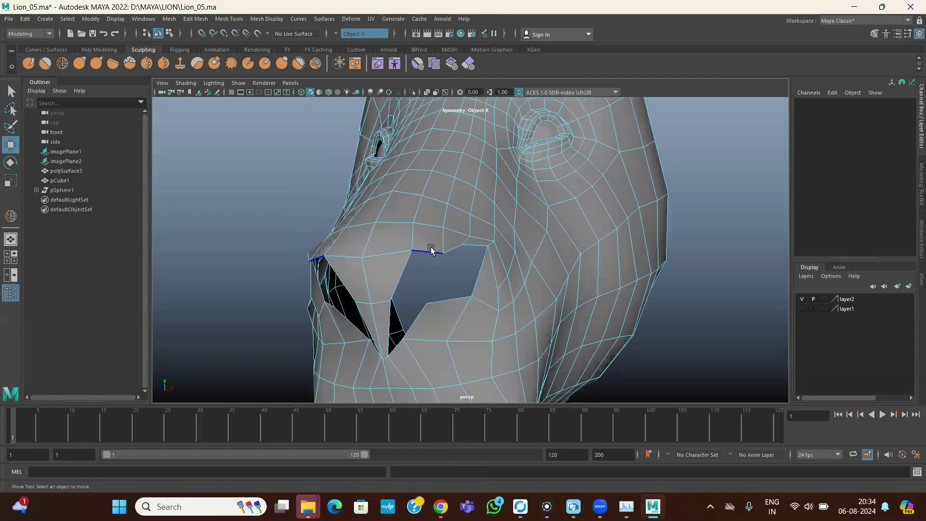
left_click(429, 254)
left_click_drag(559, 285, 429, 304, "alt")
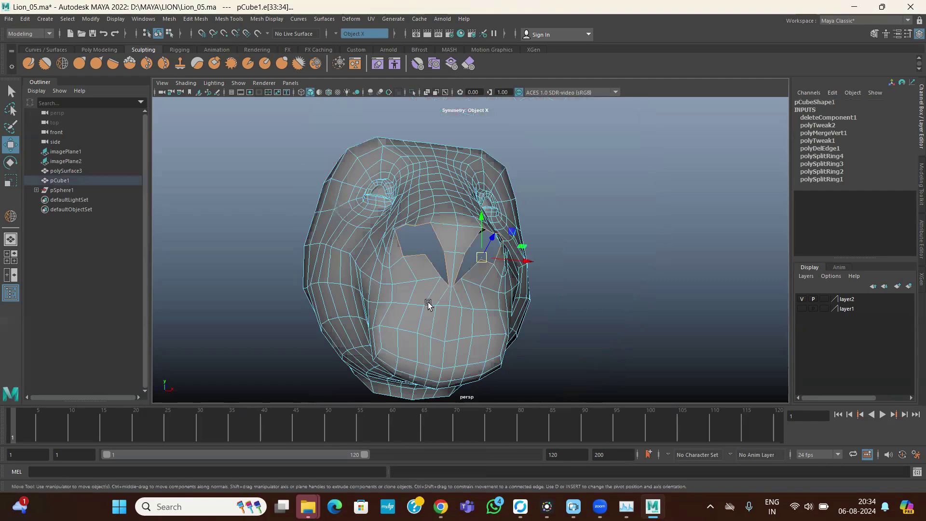
key("space")
key("space")
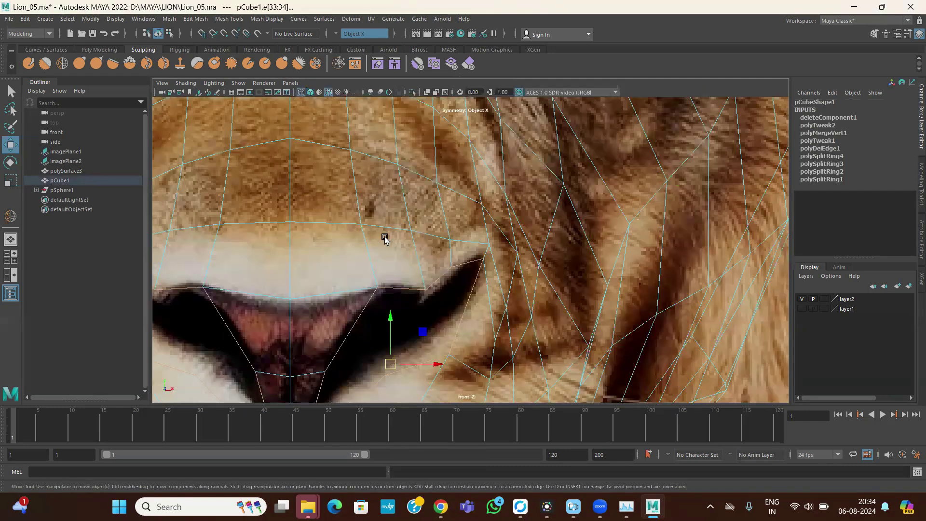
middle_click_drag(545, 224, 563, 159, "alt")
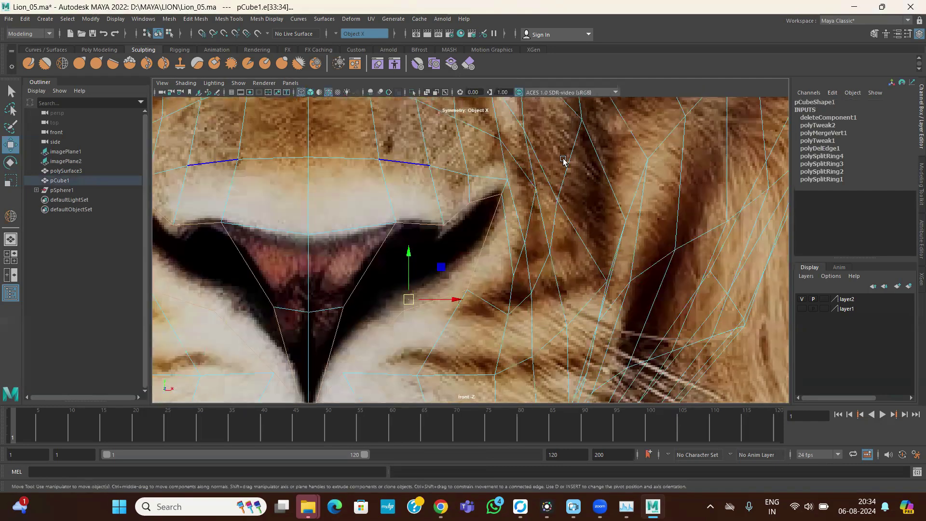
key("space")
key("space")
left_click_drag(513, 256, 475, 244, "alt")
left_click(195, 19)
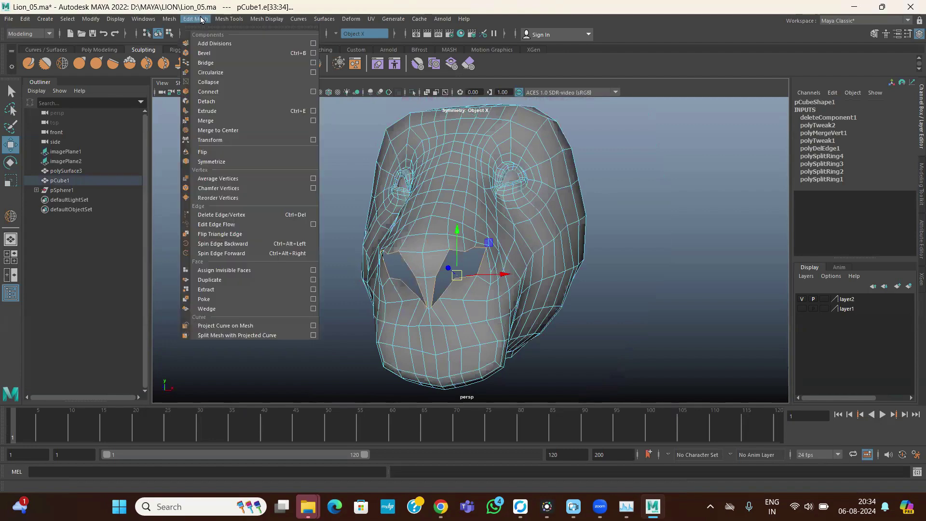
left_click(215, 112)
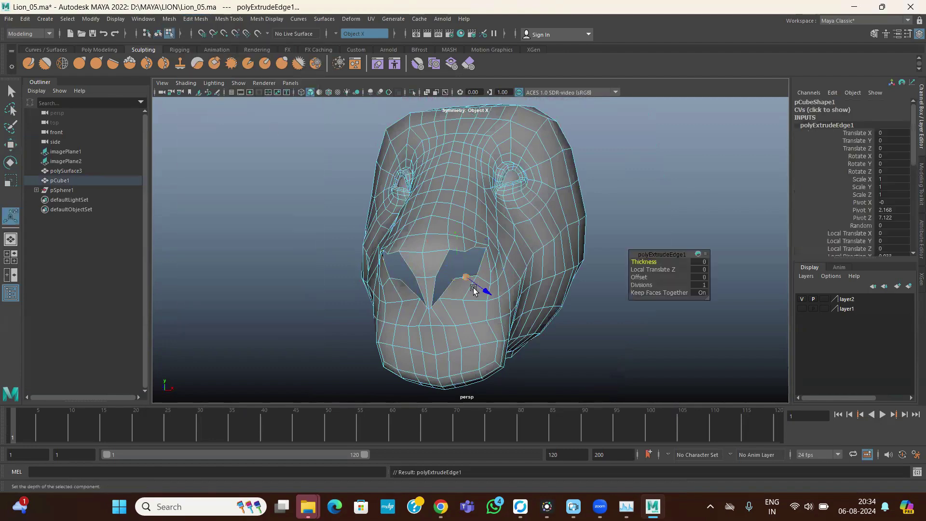
Step: Try to scale the extruded nostril border edges inward, then undo the last scaling
key("r")
left_click_drag(458, 276, 448, 267)
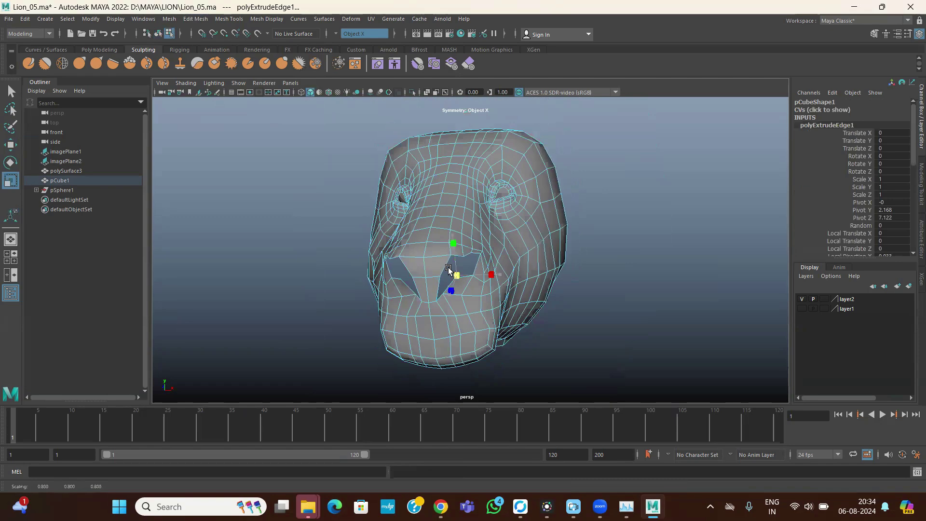
scroll(448, 267, "up", 5)
right_click_drag(449, 207, 446, 175)
double_click(459, 198)
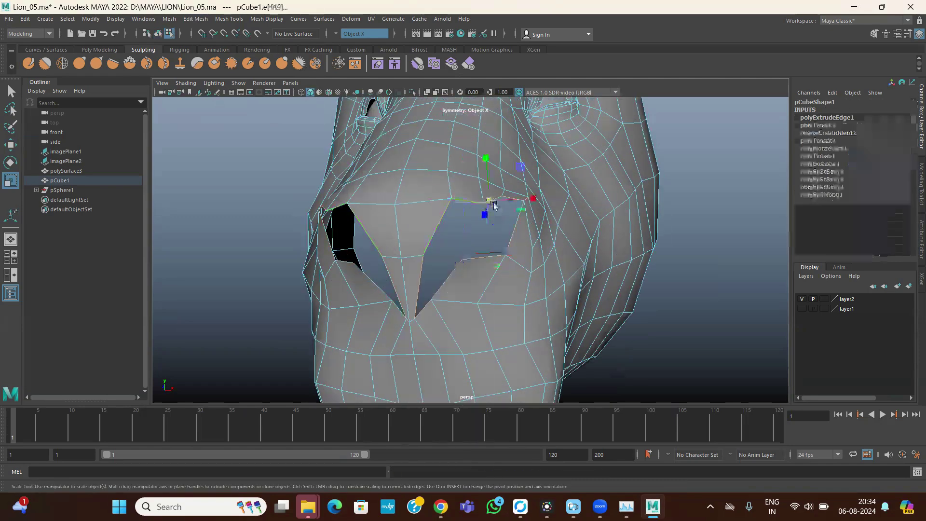
double_click(442, 210)
left_click_drag(430, 259, 379, 234)
key("ctrl+z")
Step: Undo the recent edge selections, try scaling the extruded nostril borders inward once more, and undo that scaling
left_click_drag(429, 249, 532, 267, "alt")
scroll(451, 251, "up", 2)
scroll(454, 257, "down", 2)
key("ctrl+z")
key("ctrl+z")
key("ctrl+z")
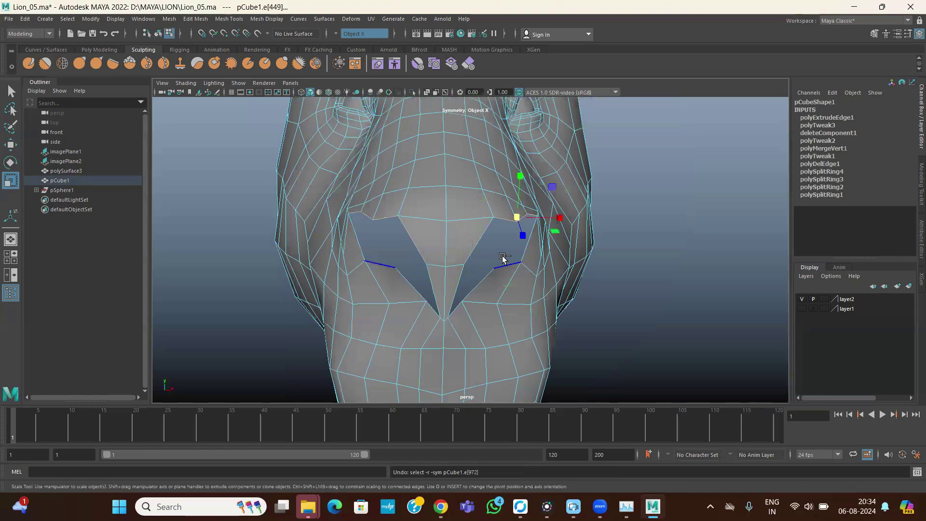
mouse_move(492, 261)
left_mouse_down()
mouse_move(442, 244)
mouse_move(463, 254)
mouse_move(463, 282)
mouse_move(491, 279)
mouse_move(469, 274)
mouse_move(495, 269)
left_mouse_up()
scroll(492, 279, "up", 2)
key("ctrl+z")
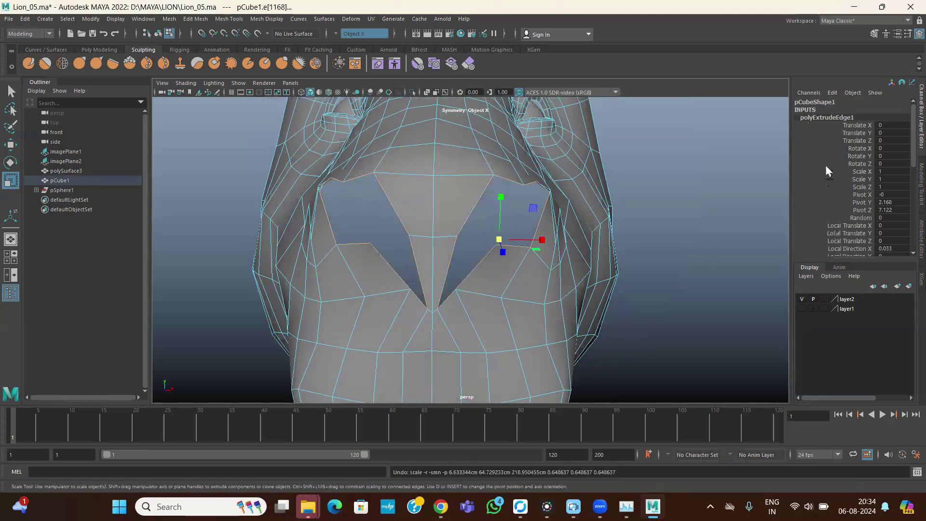
Step: Try offsets of 0.2, 0.5 and 2 on the nostril edge extrusion and set the offset to 1
scroll(865, 221, "down", 3)
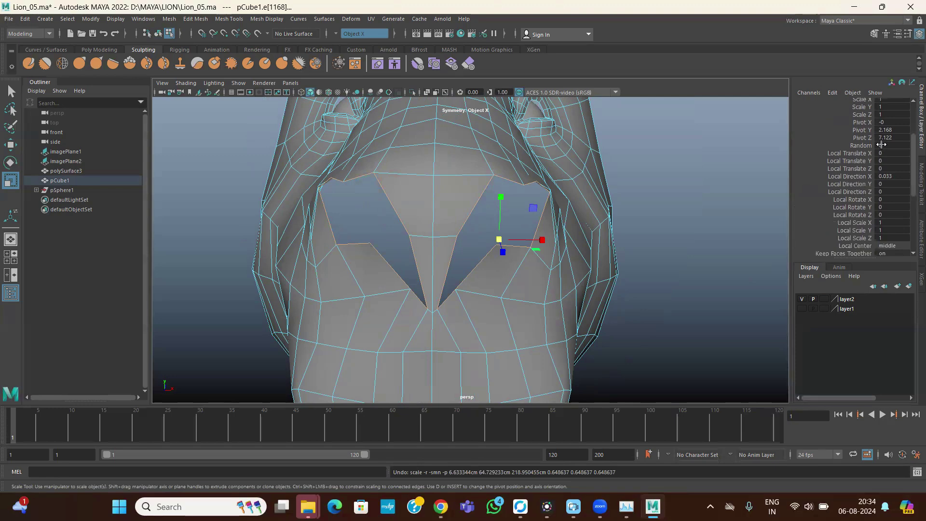
left_click(920, 237)
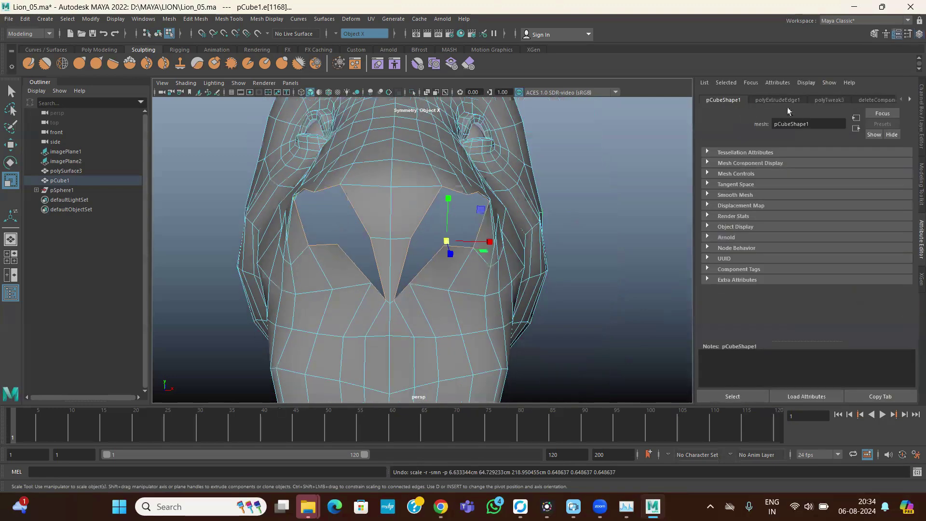
left_click(791, 100)
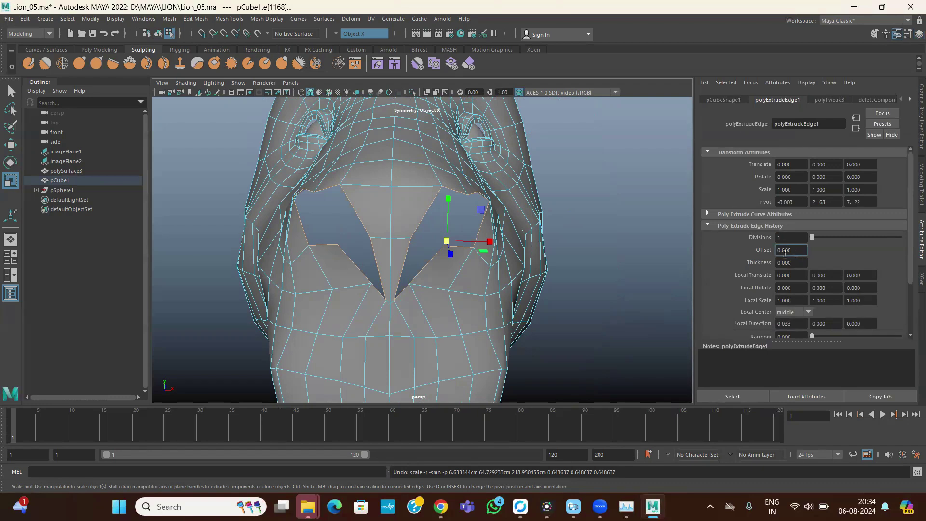
type("0.2")
key("Return")
type("0.5")
key("Return")
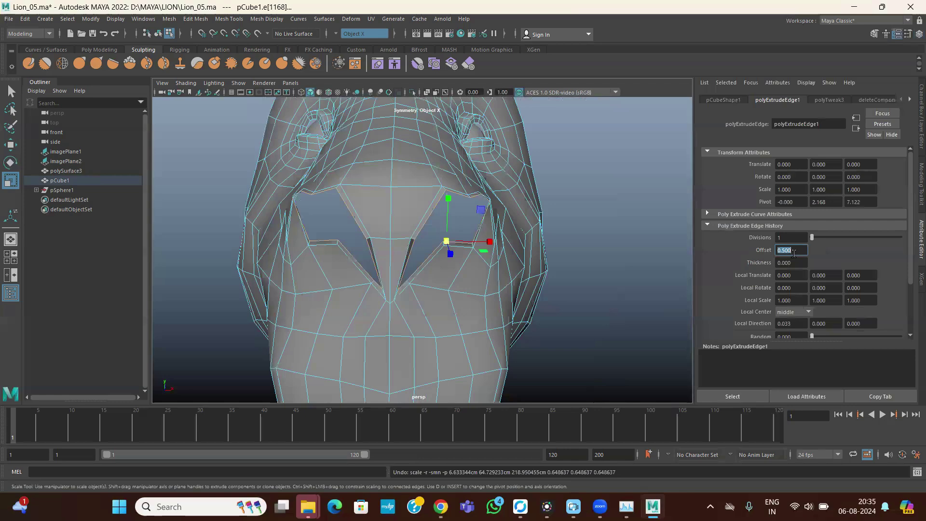
type("2")
key("Return")
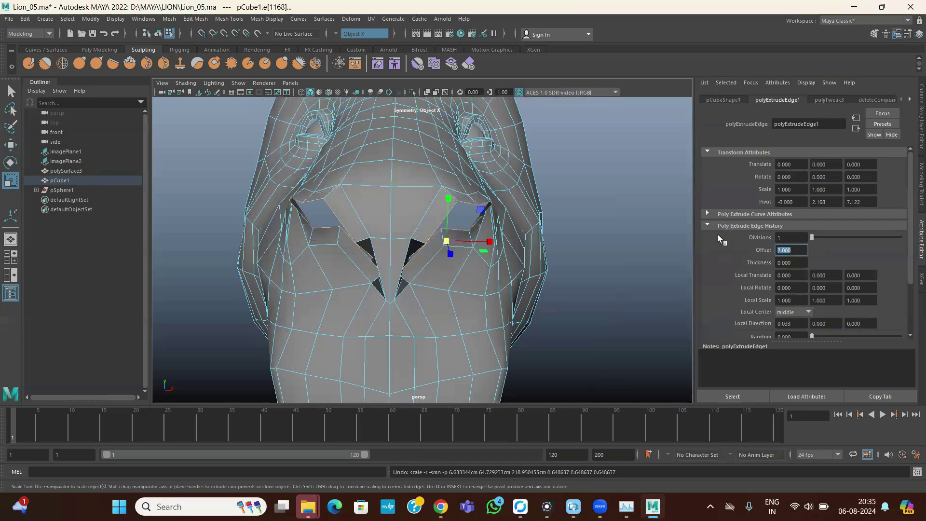
type("1")
key("Return")
left_click_drag(424, 270, 382, 274, "alt")
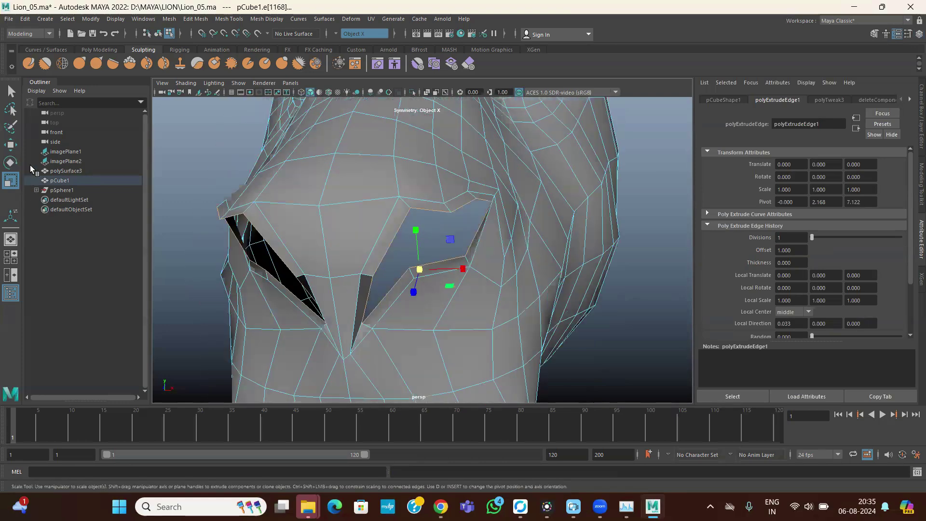
Step: Examine the offset nostril rims and their vertices against the front reference and in perspective, ending in edge selection mode
left_click(13, 141)
key("space")
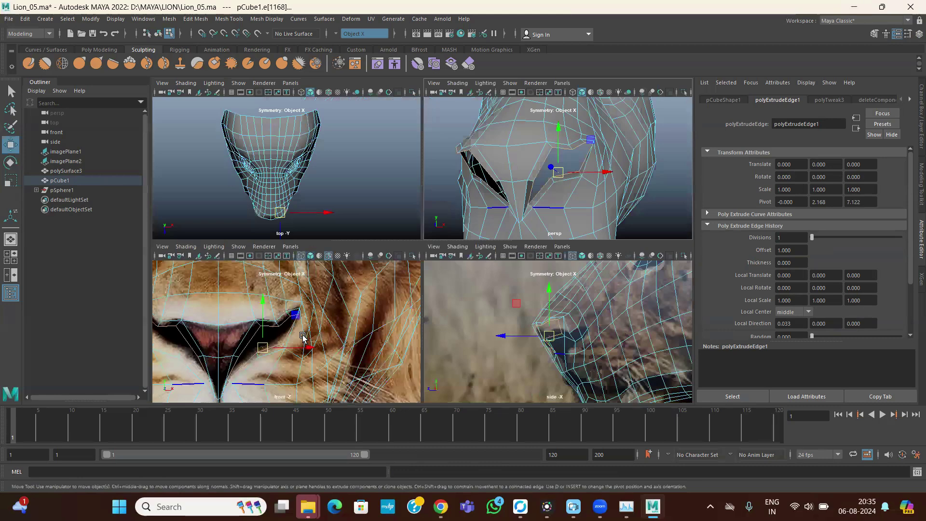
key("space")
scroll(358, 233, "up", 1)
right_click_drag(359, 230, 345, 232)
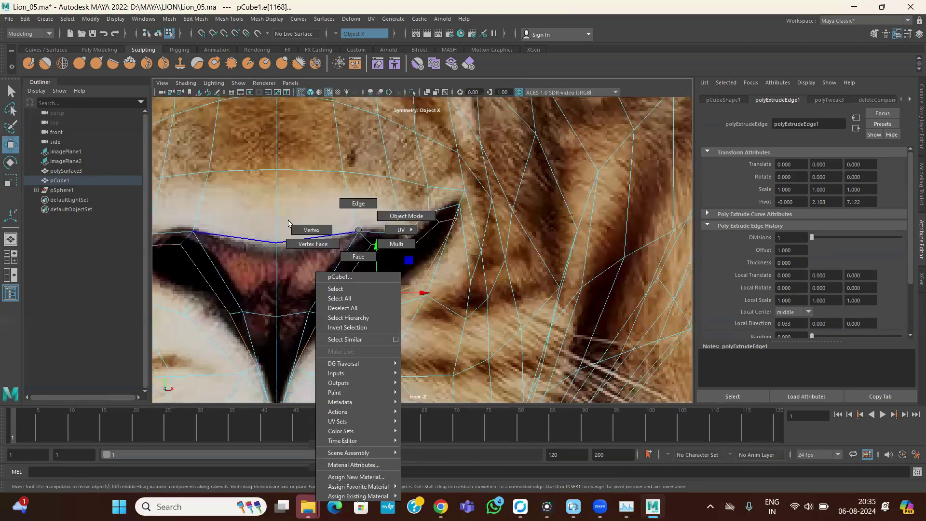
left_click(403, 247)
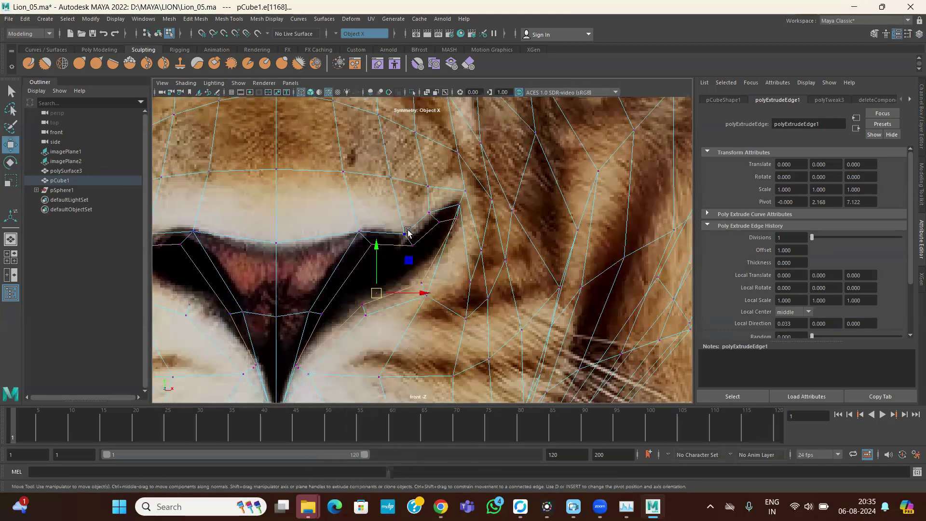
key("space")
key("space")
left_click_drag(439, 258, 408, 246, "alt")
right_click_drag(407, 245, 405, 206)
left_click_drag(479, 289, 496, 275, "alt")
Step: Extrude the inner nostril border edges again, pushing them into the head with a local Z translation of -0.109
left_click(196, 18)
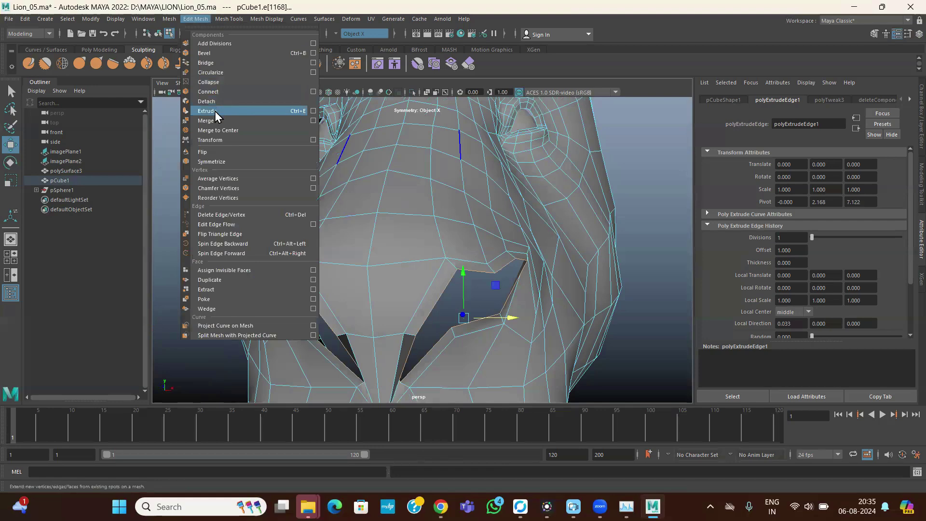
left_click(215, 111)
left_click_drag(502, 330, 461, 314)
key("space")
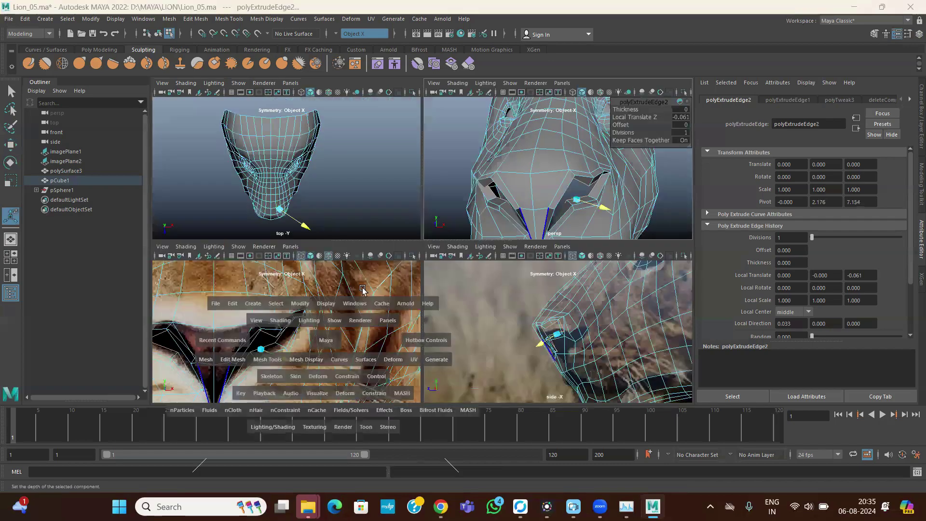
key("space")
key("space")
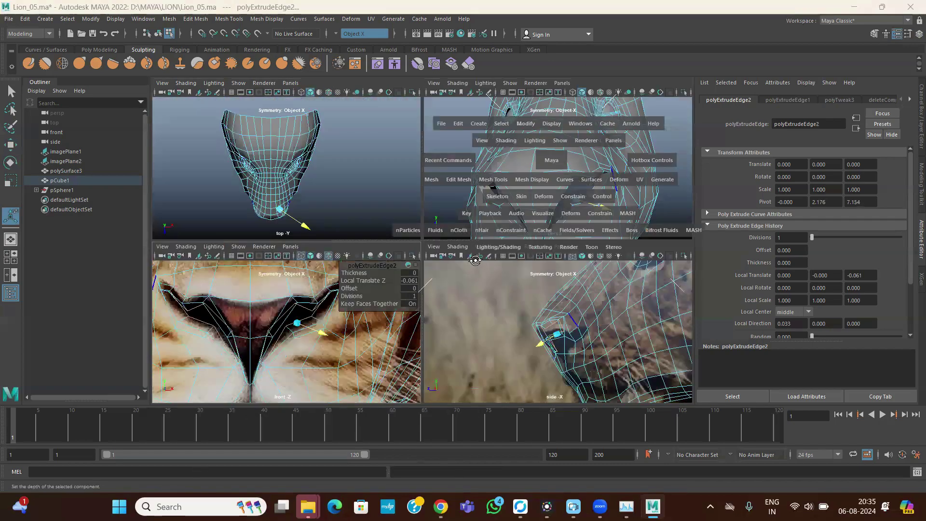
left_click_drag(471, 248, 482, 330, "alt")
left_click_drag(480, 329, 463, 241, "alt")
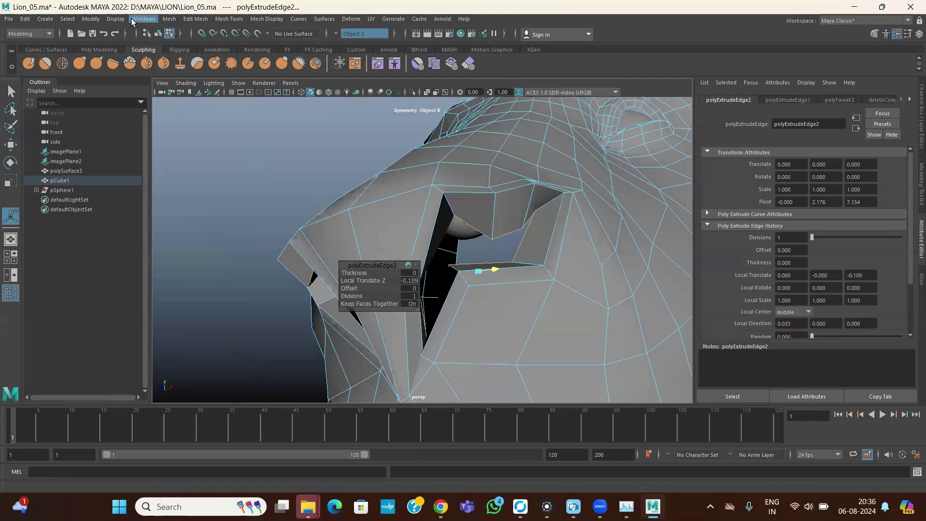
Step: Fill the holes at the inner ends of the extruded nostrils and switch the head mesh to object mode
left_click(196, 19)
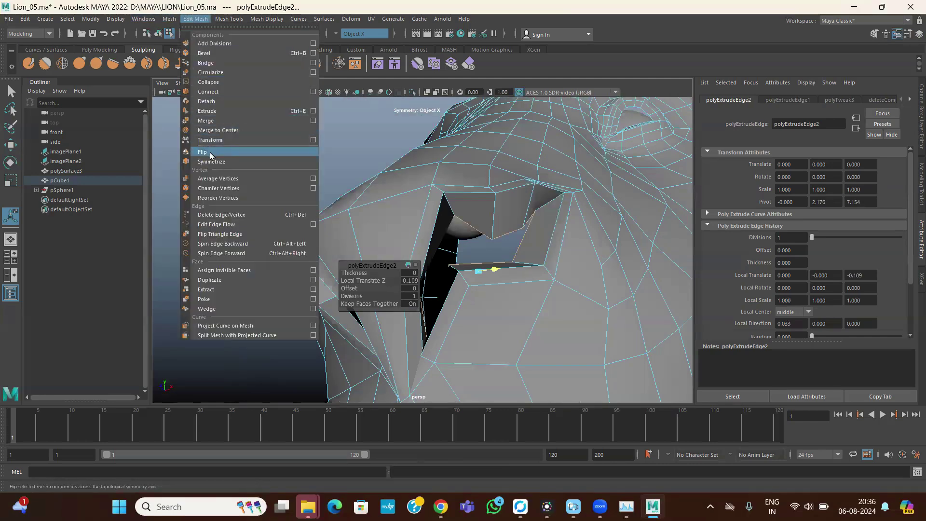
mouse_move(170, 19)
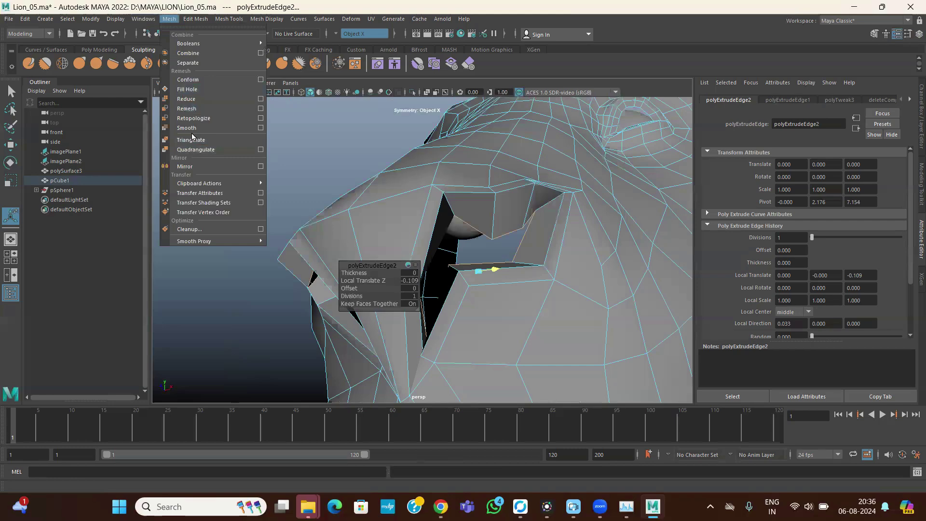
left_click(188, 90)
scroll(455, 240, "down", 5)
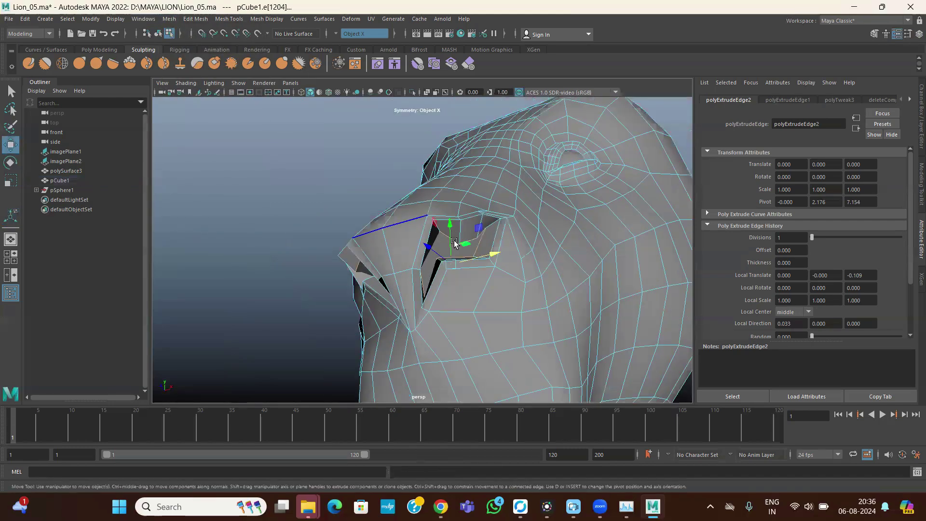
left_click_drag(455, 240, 438, 242, "alt")
right_click_drag(439, 242, 567, 285)
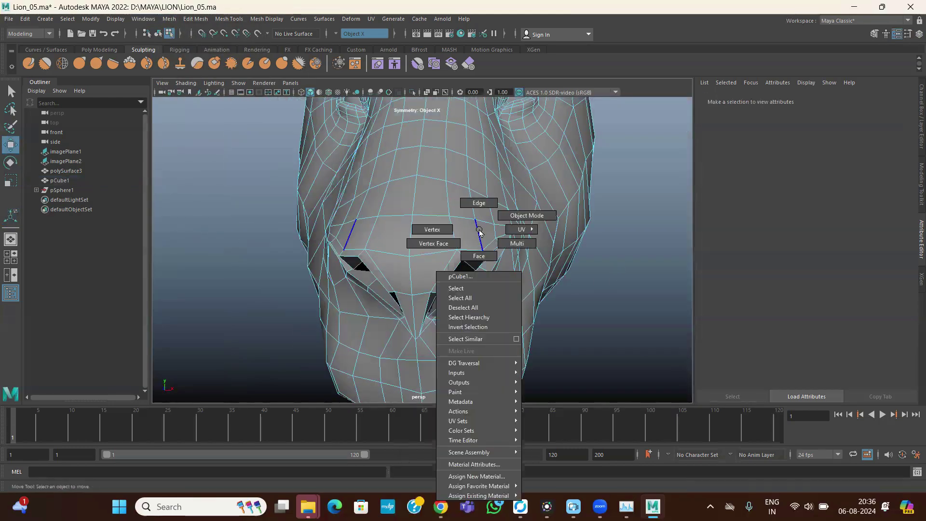
left_click_drag(612, 267, 414, 167, "alt")
key("F8")
left_click_drag(426, 253, 465, 242, "alt")
Step: Select the head mesh, soften its edges, and check the shading of the nostrils
left_click(466, 241)
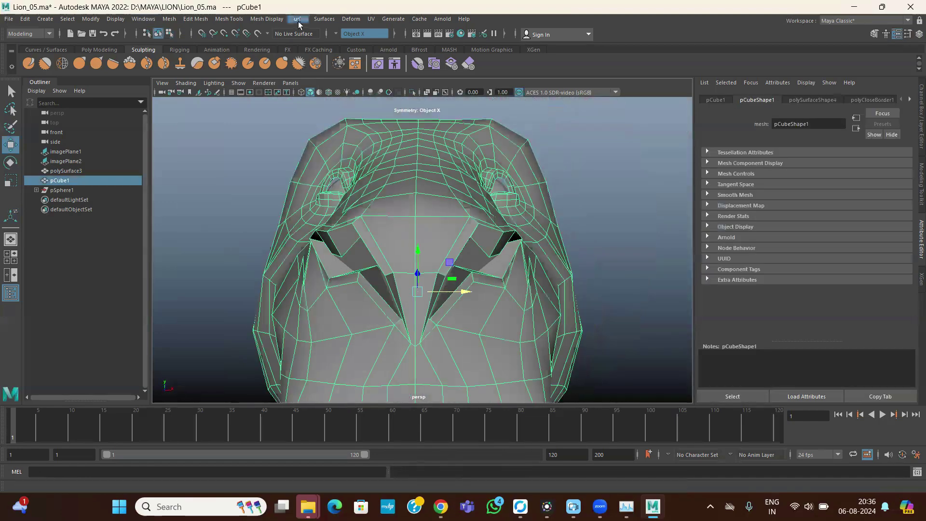
left_click(298, 19)
left_click(592, 195)
left_click_drag(592, 195, 496, 277, "alt")
left_click(424, 310)
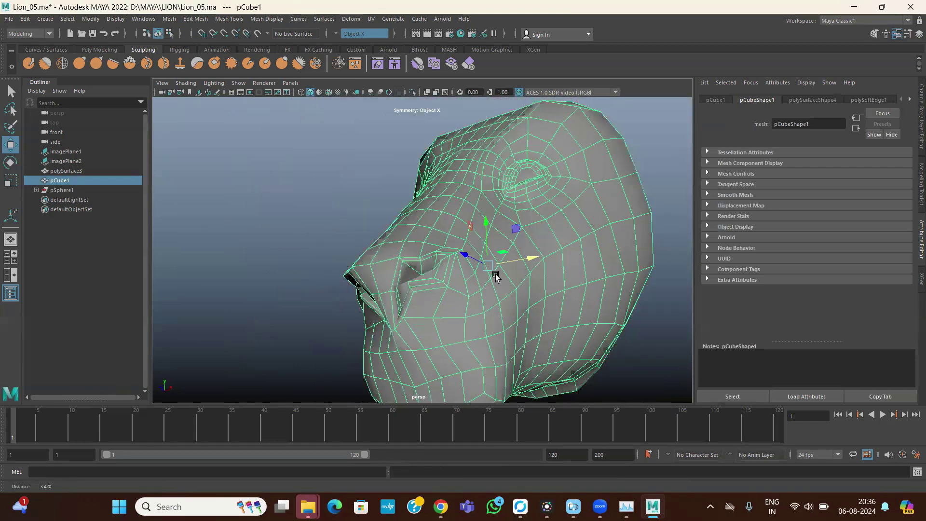
left_click(596, 318)
mouse_move(596, 319)
left_mouse_down("alt")
mouse_move(610, 304)
mouse_move(609, 315)
left_mouse_up("alt")
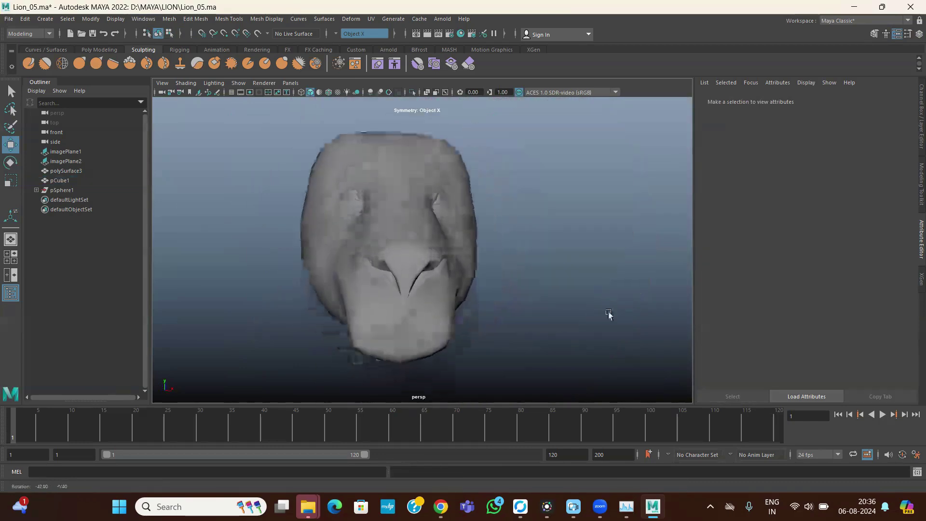
scroll(457, 218, "up", 3)
Step: Move the center vertex below the nose down toward the top of the mouth in the front reference and check it from the side
left_click(431, 173)
left_click_drag(459, 257, 441, 313, "alt")
key("space")
key("space")
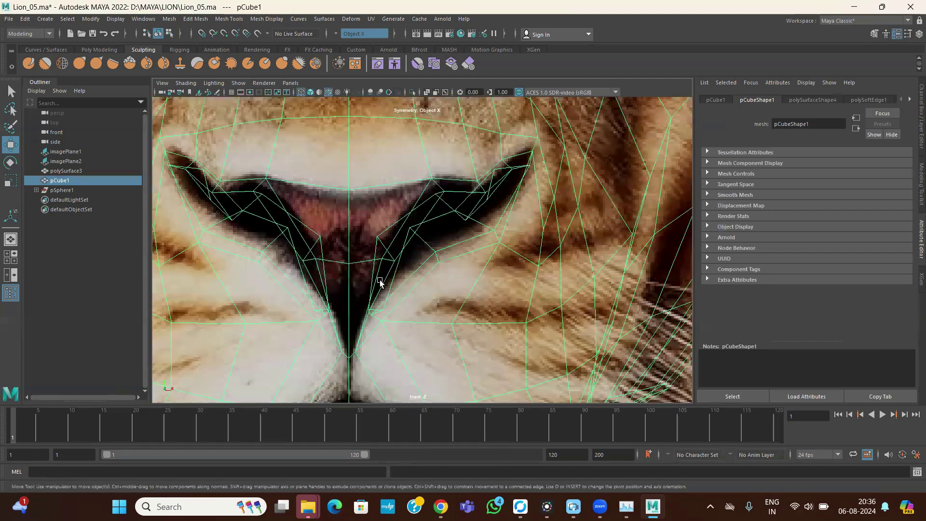
scroll(380, 281, "down", 1)
middle_click_drag(380, 281, 376, 244, "alt")
scroll(371, 240, "up", 1)
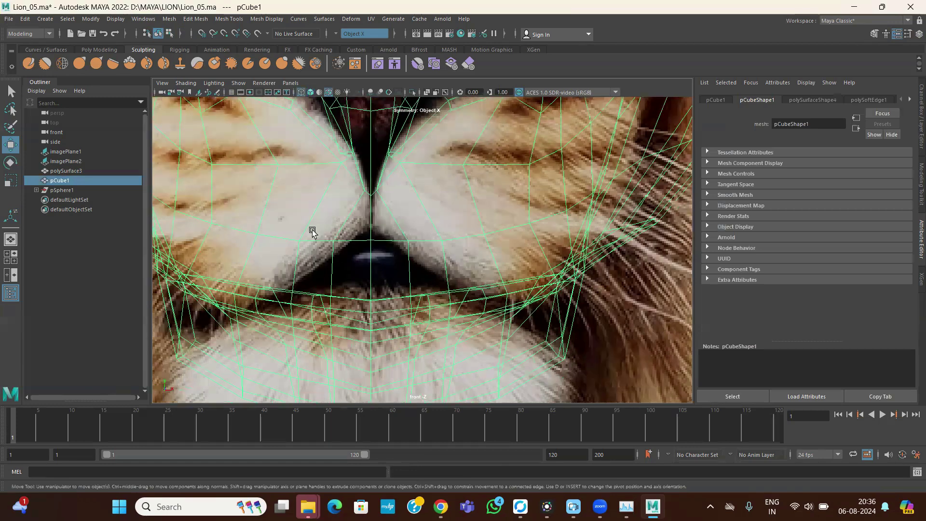
key("F9")
left_click(371, 205)
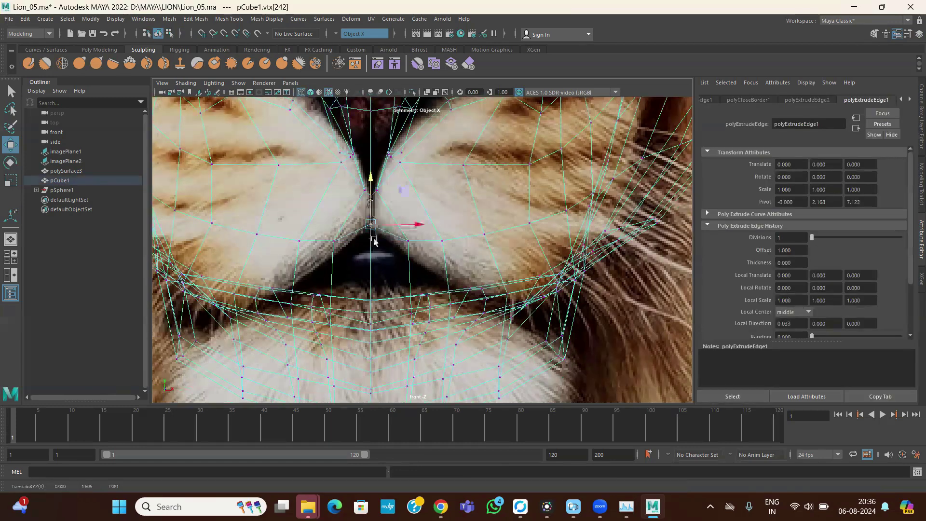
key("space")
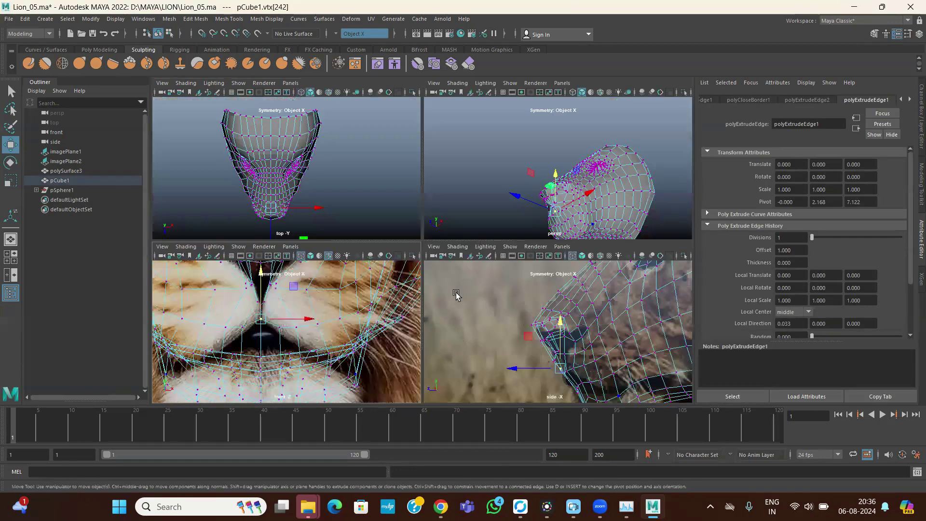
key("space")
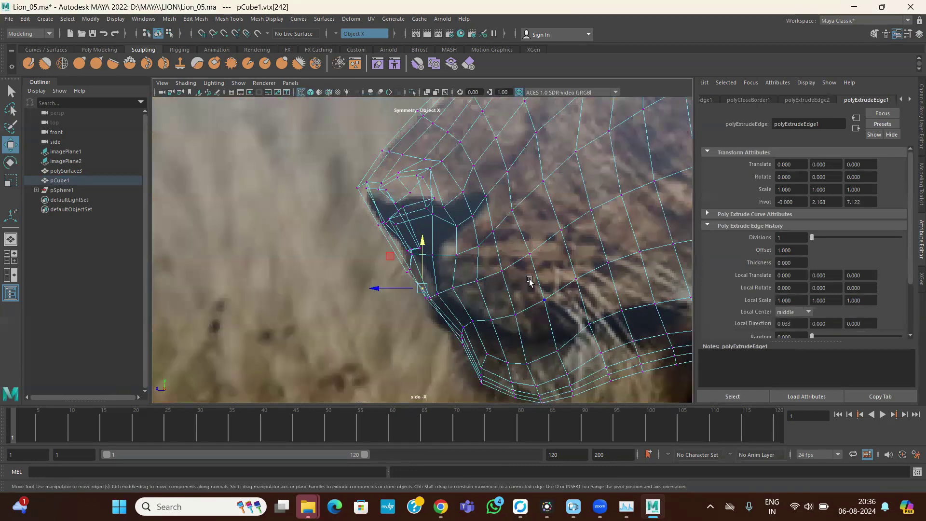
Step: Return the head mesh to object mode in perspective, deselect it, and make layer1 visible
key("space")
key("space")
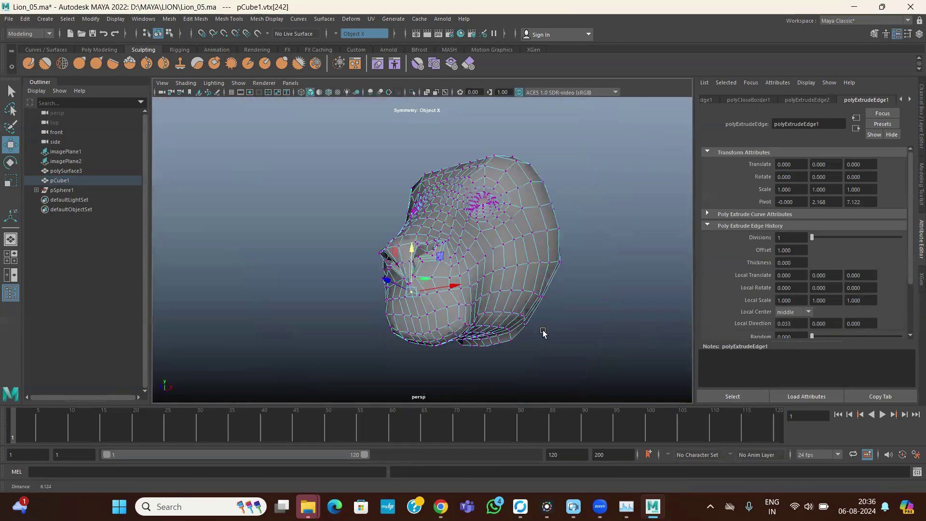
scroll(540, 333, "up", 3)
left_click(919, 135)
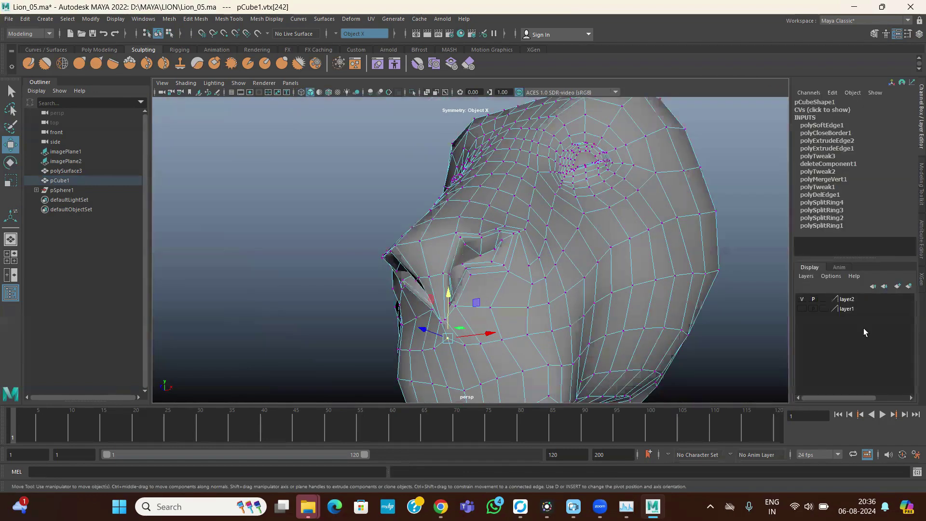
scroll(457, 303, "down", 3)
mouse_move(457, 303)
left_mouse_down("alt")
mouse_move(472, 296)
mouse_move(458, 290)
left_mouse_up("alt")
right_click_drag(537, 255, 603, 213)
left_click(697, 158)
Step: Examine the head's nose and nostrils together with the body from several angles
left_click_drag(570, 249, 488, 327, "alt")
left_click_drag(558, 313, 623, 182, "alt")
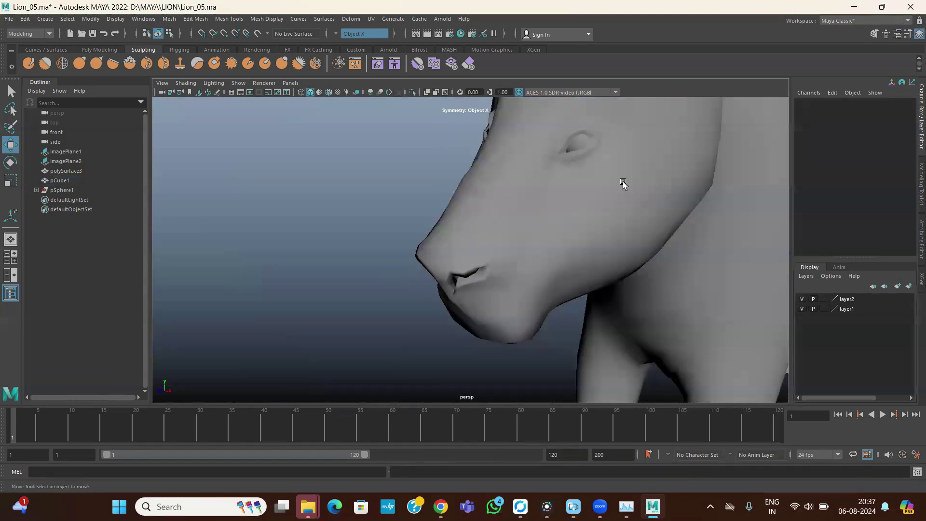
middle_click_drag(622, 182, 491, 333, "alt")
scroll(490, 333, "up", 2)
left_click_drag(594, 165, 498, 209, "alt")
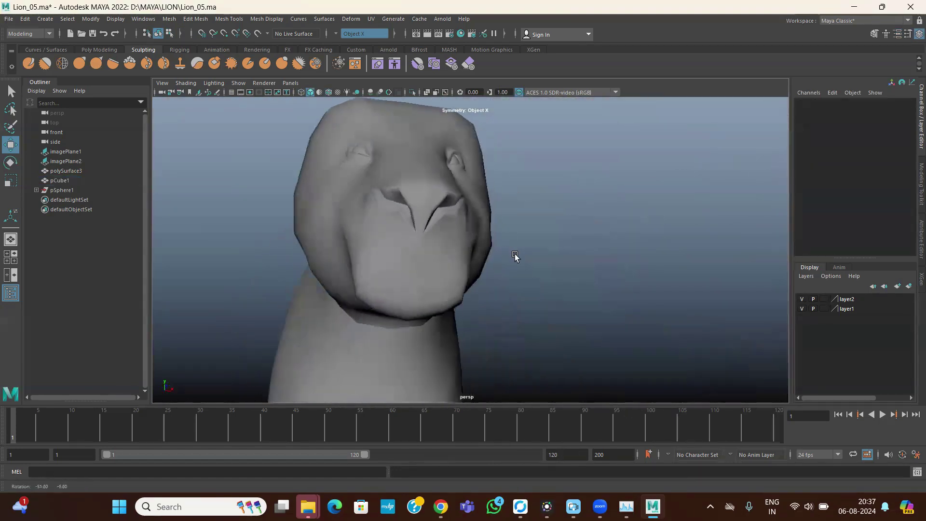